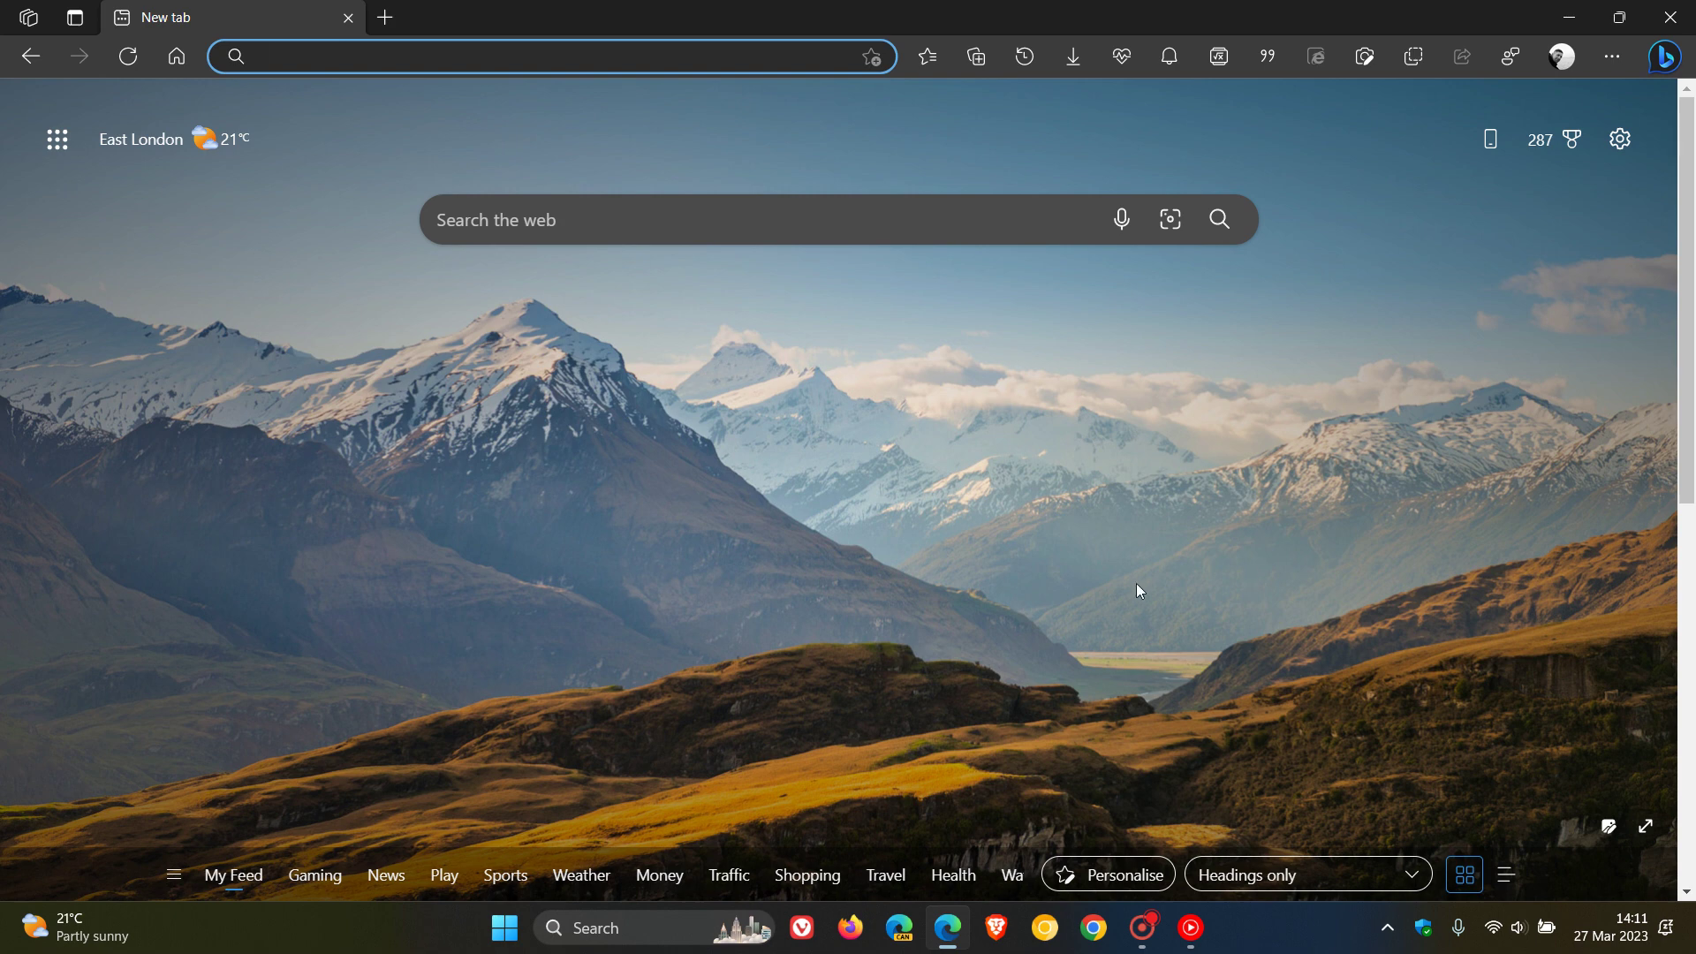
Submit the new tab search to reach Bing, then switch to the Bing AI chat page.
left_click(1219, 223)
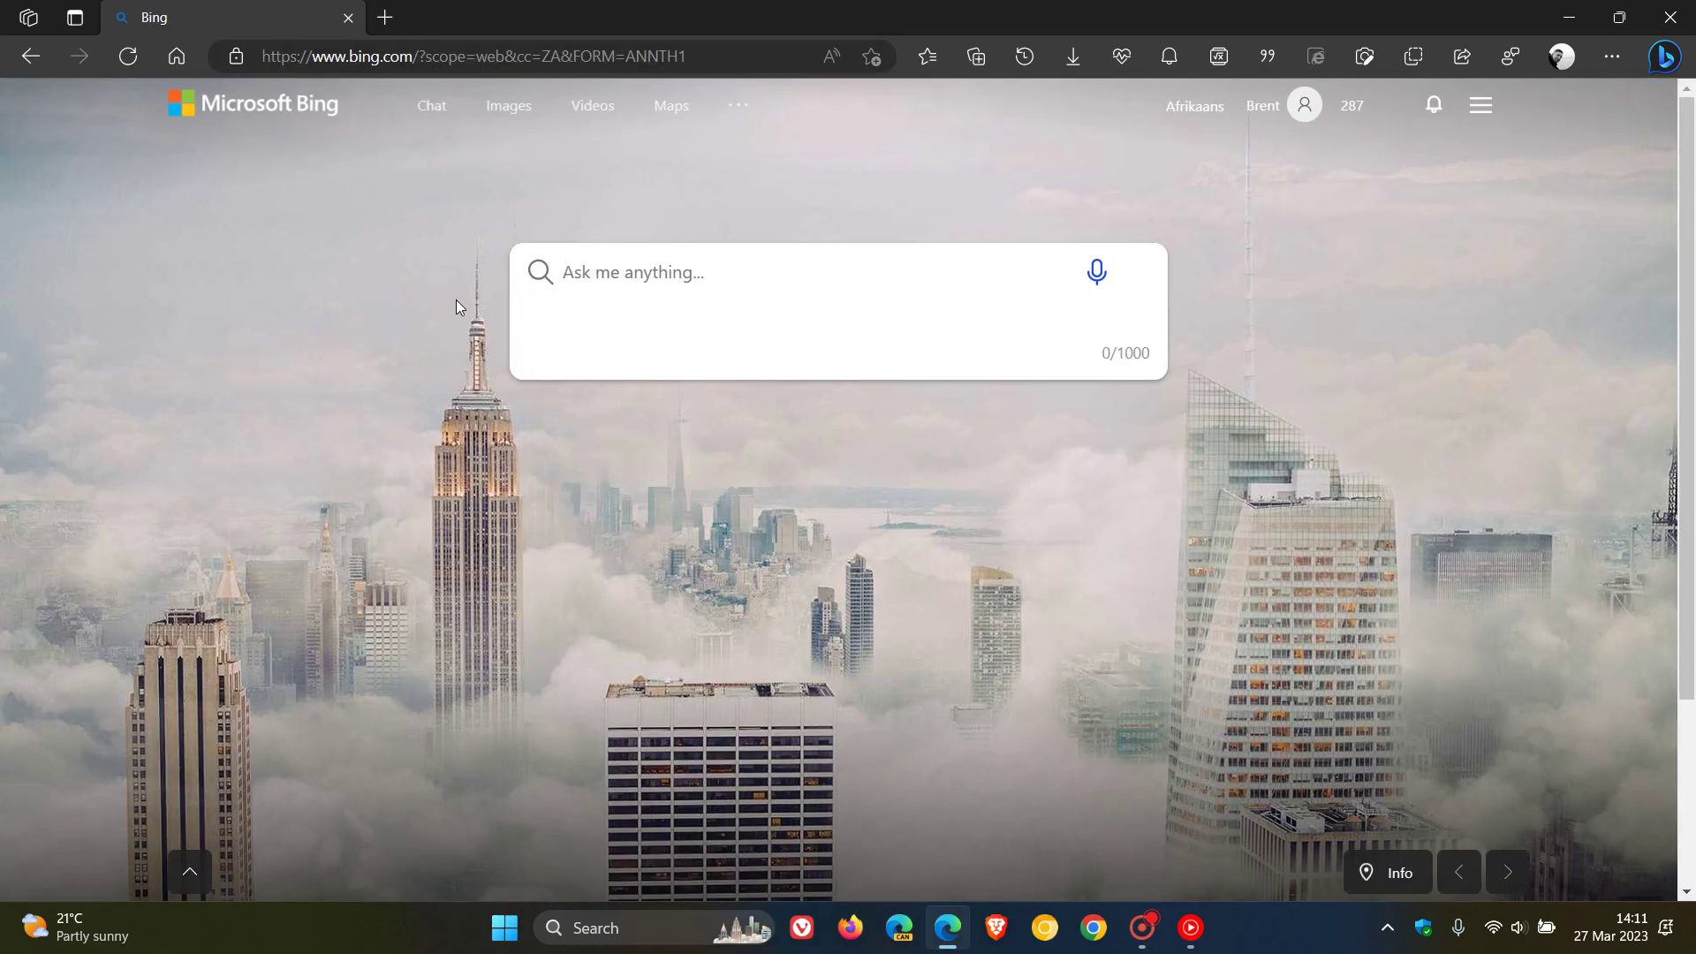
left_click(438, 105)
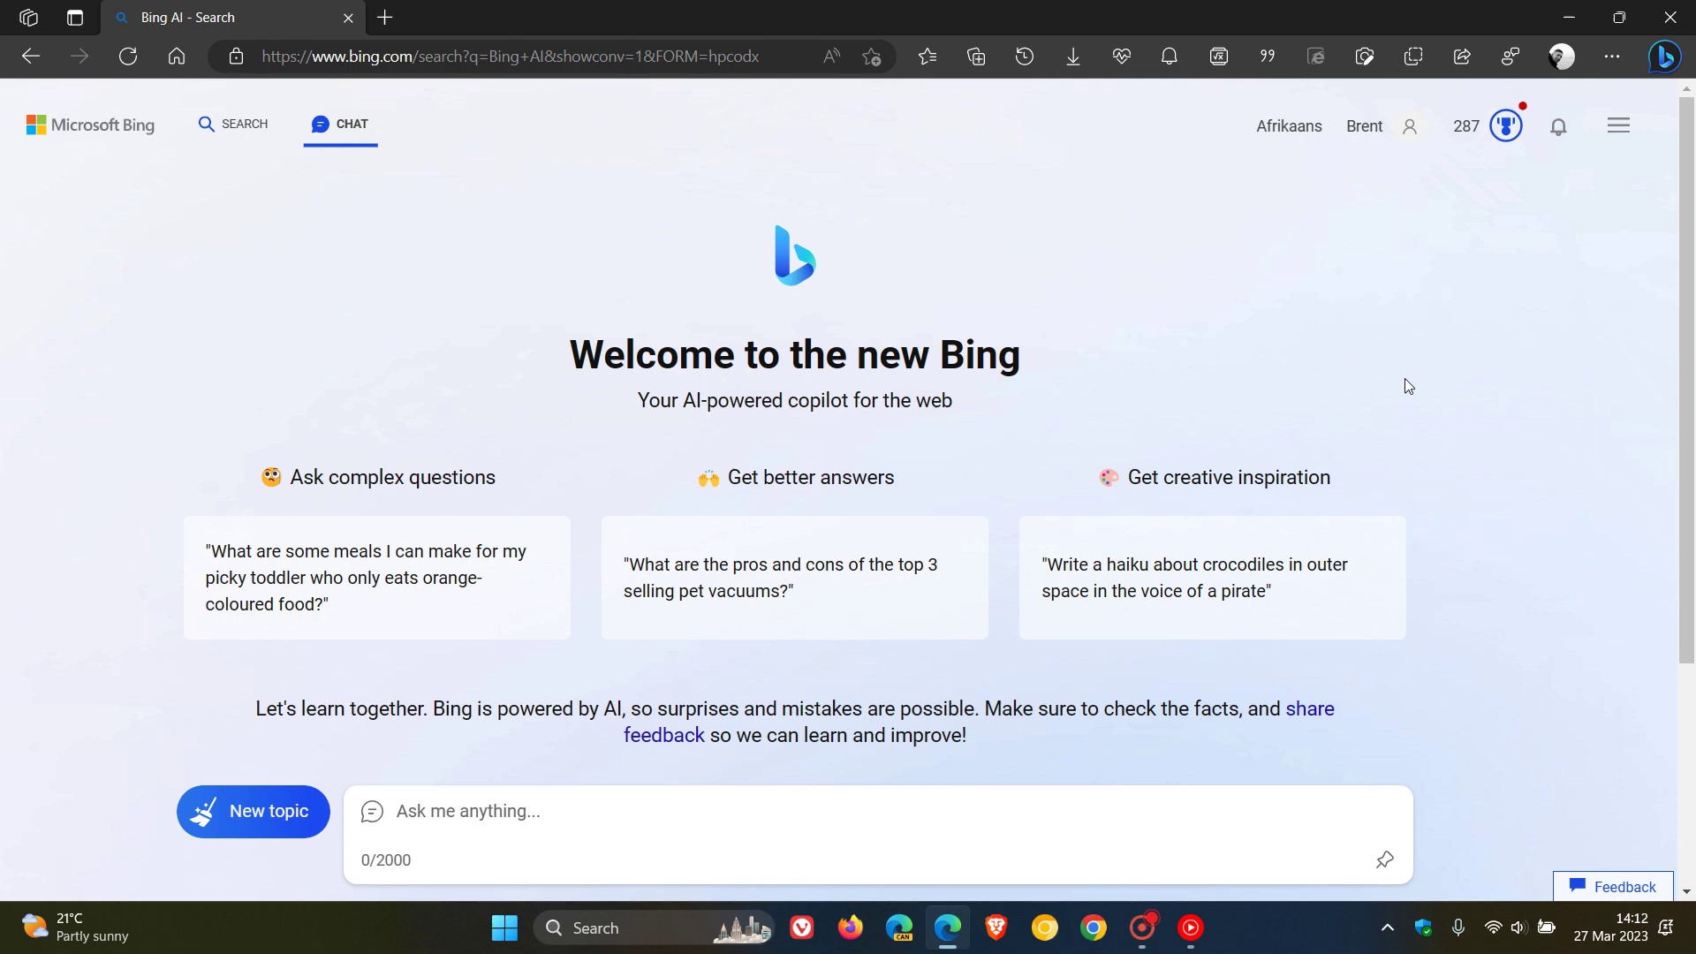
left_click(504, 928)
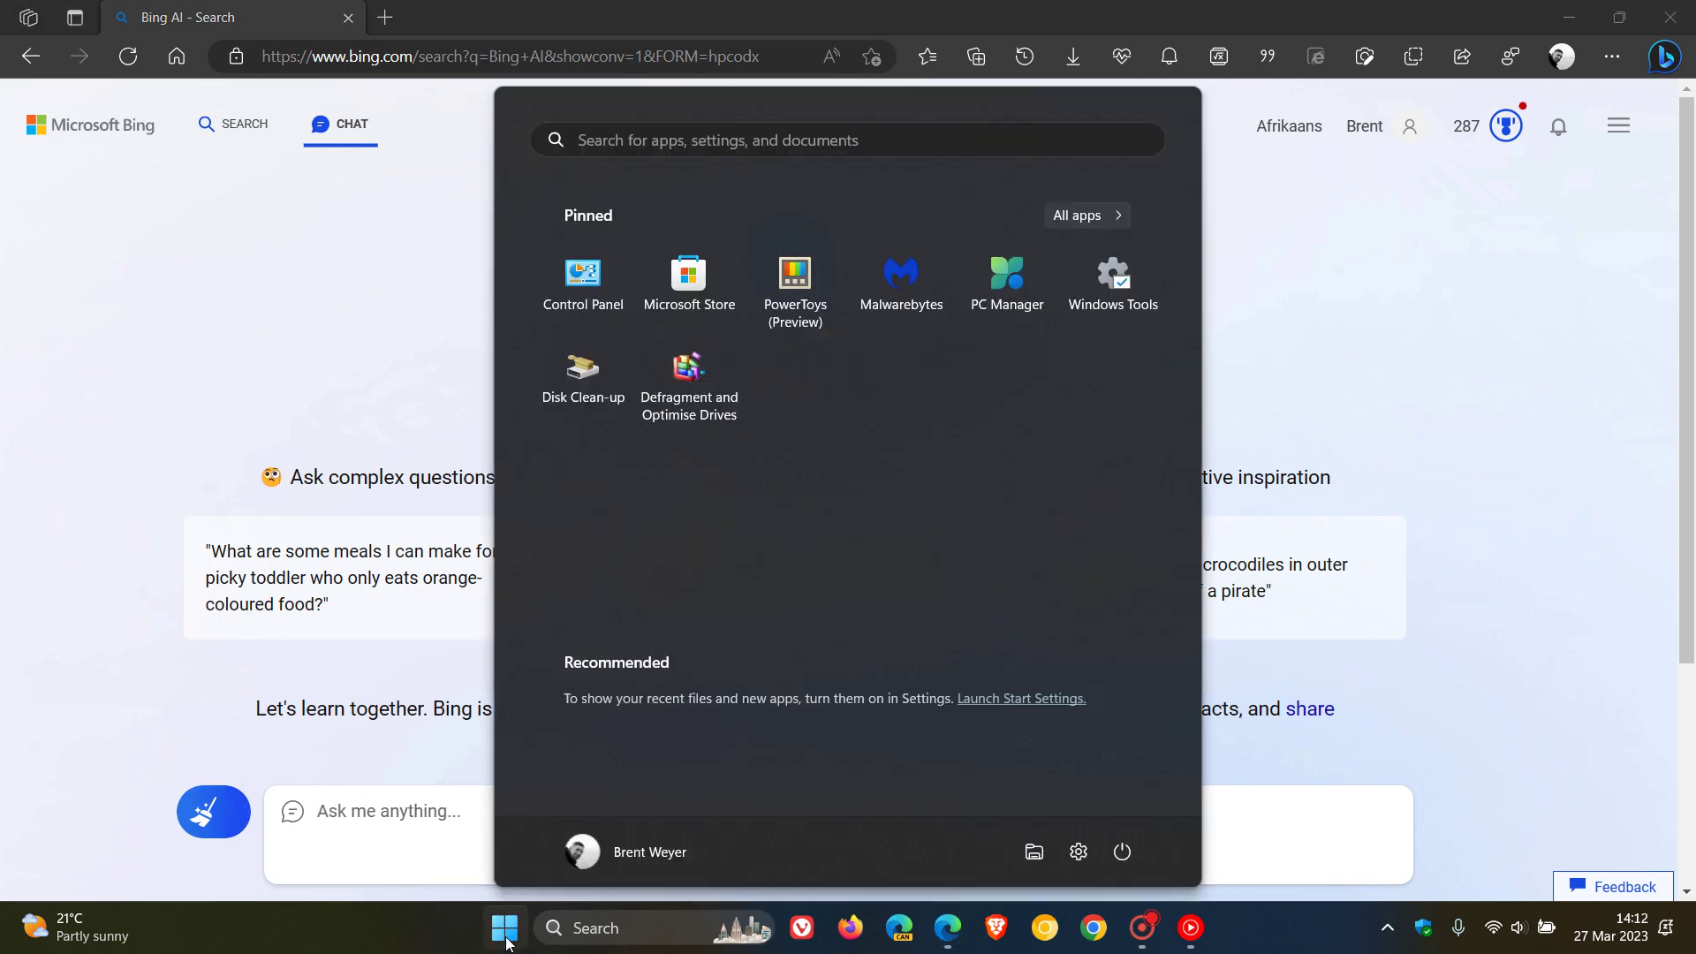
left_click(1460, 331)
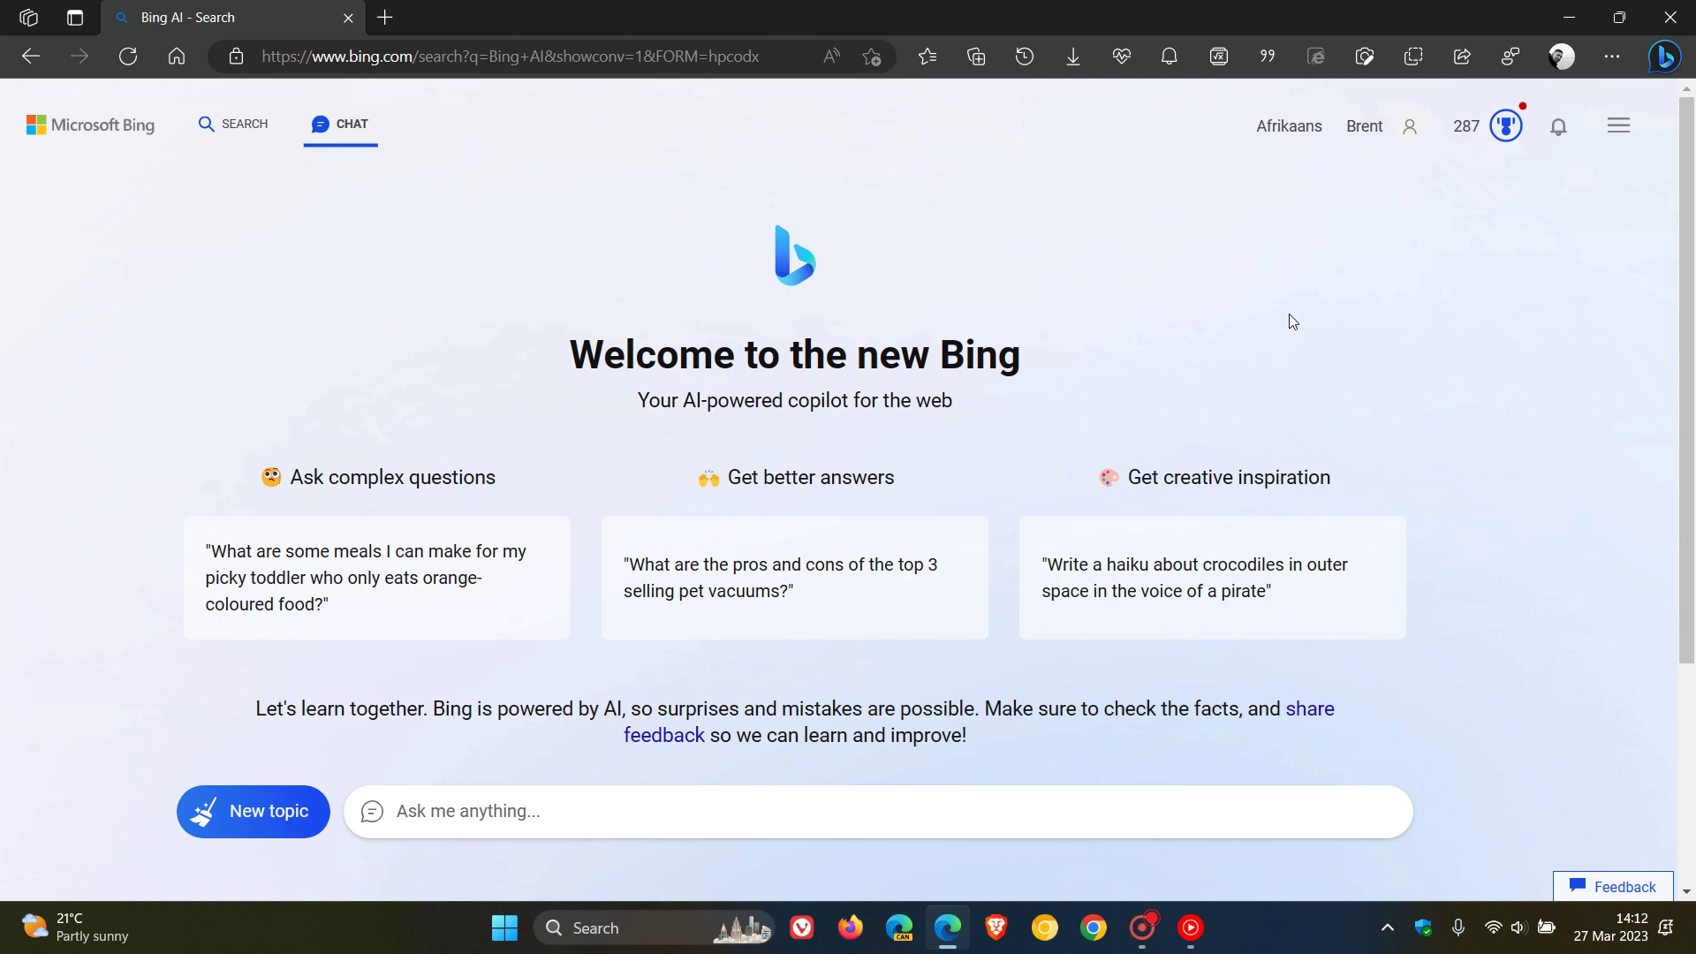
Start installing the Bing chat page as an app from Edge's Apps menu.
left_click(1613, 57)
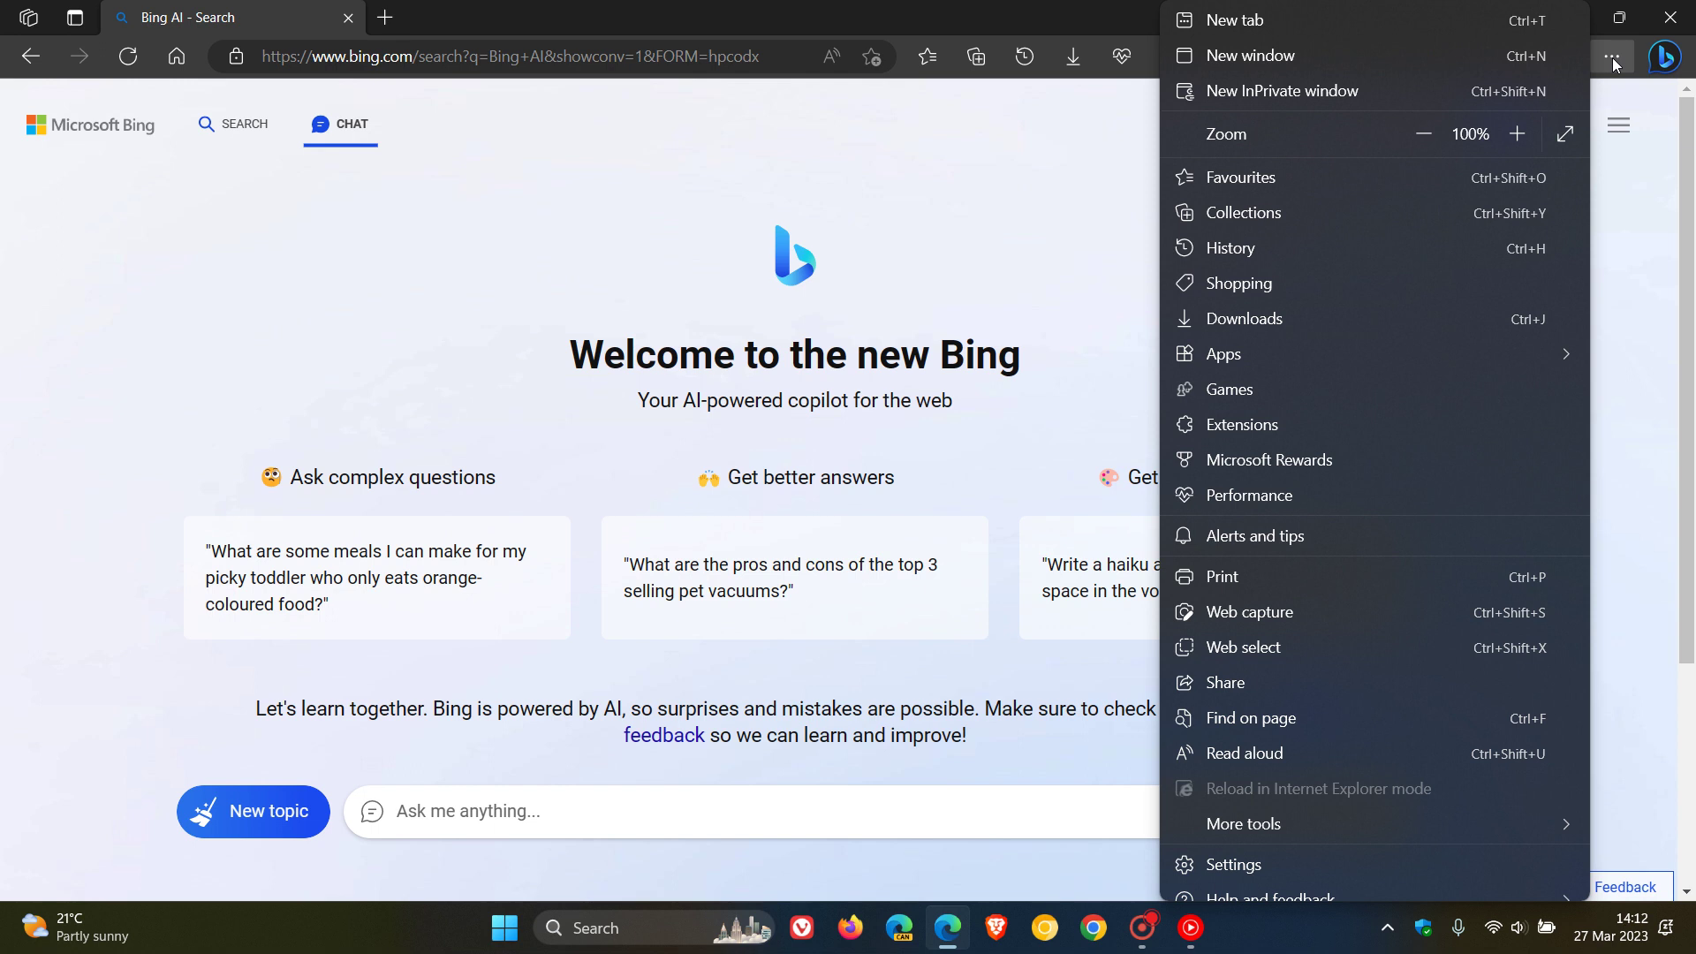
mouse_move(1401, 350)
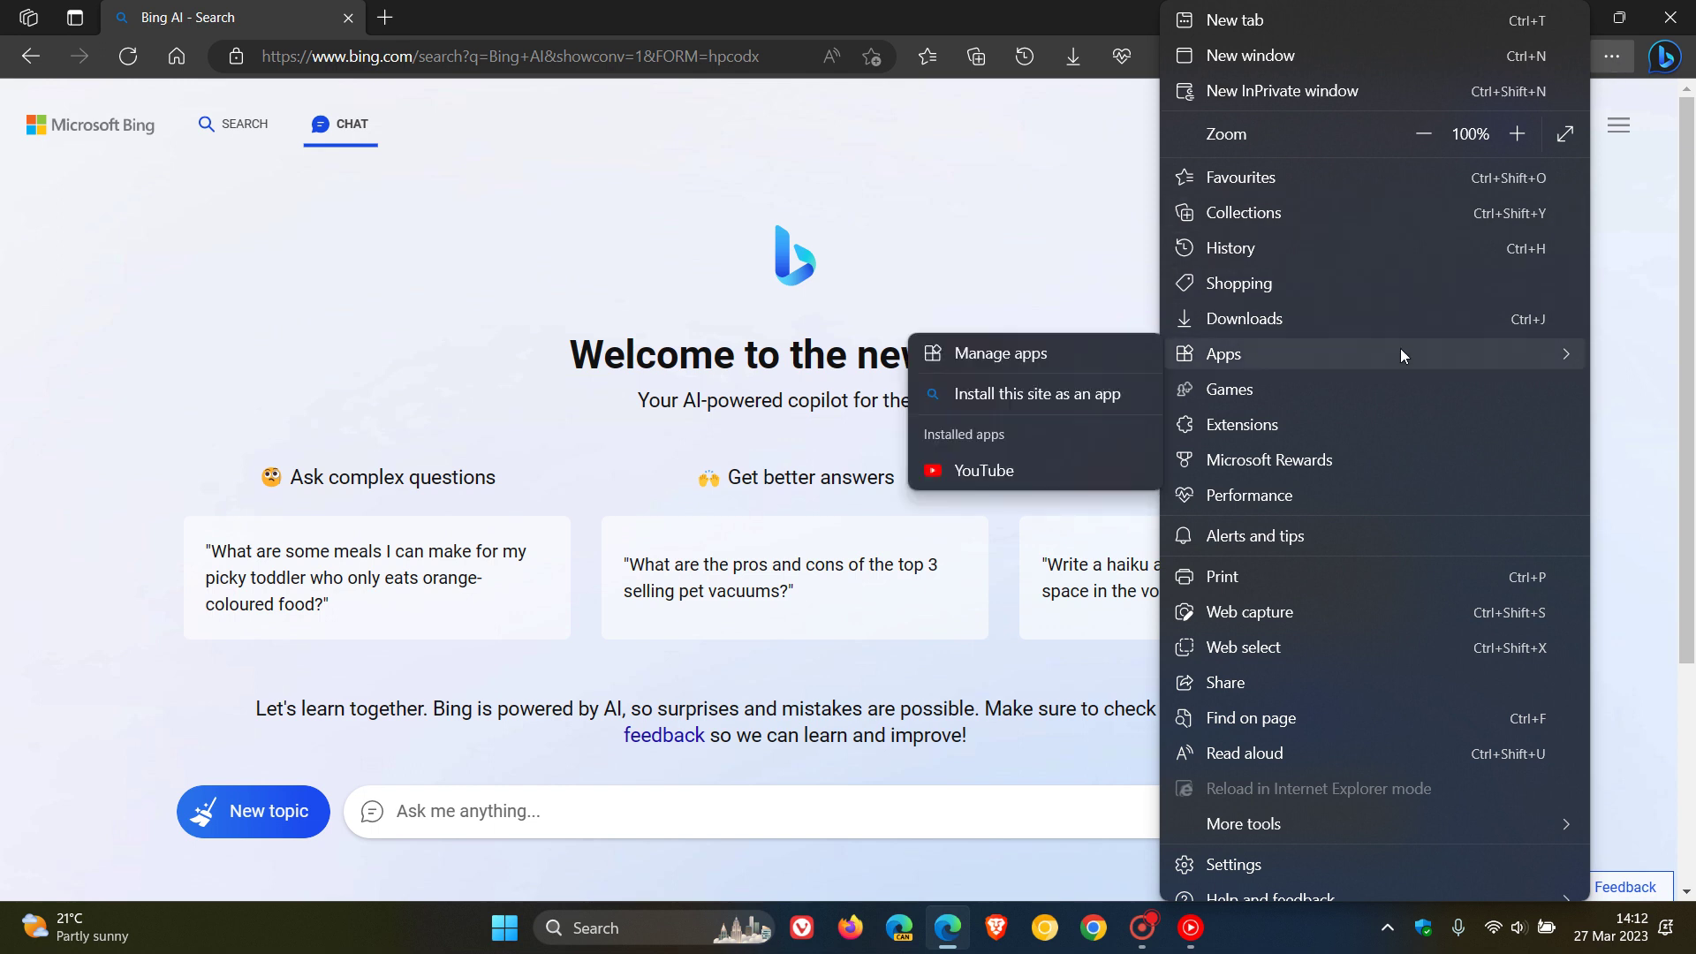
left_click(1110, 396)
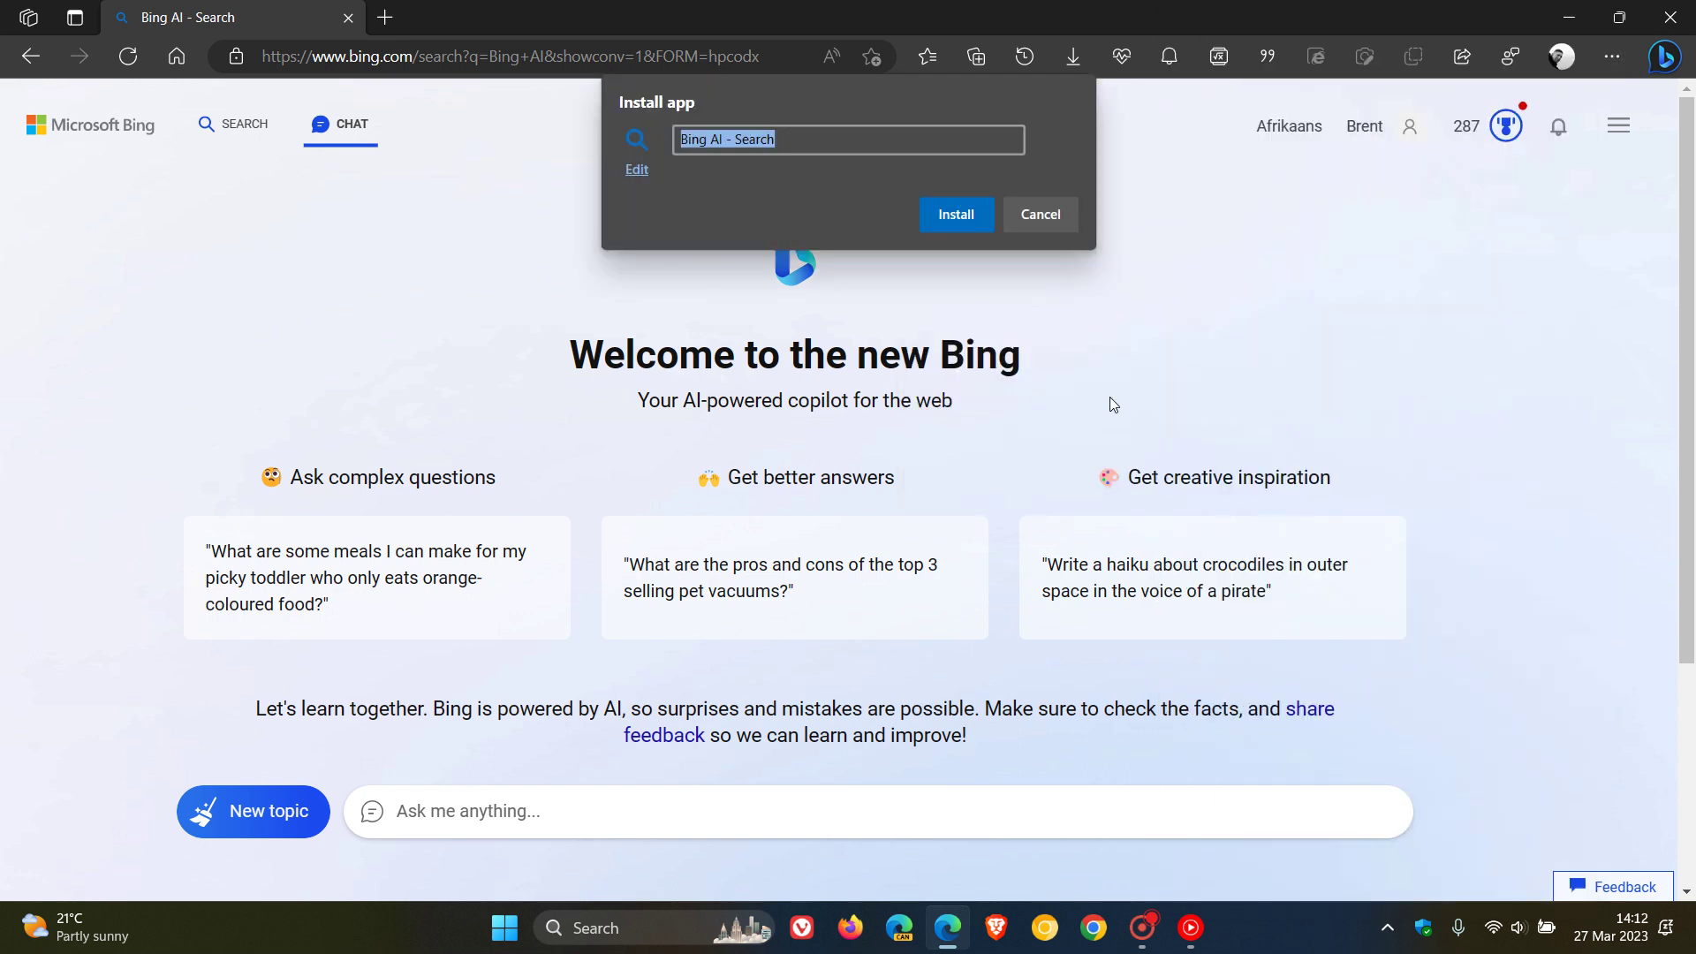
Confirm installing Bing AI - Search as an app.
left_click(954, 216)
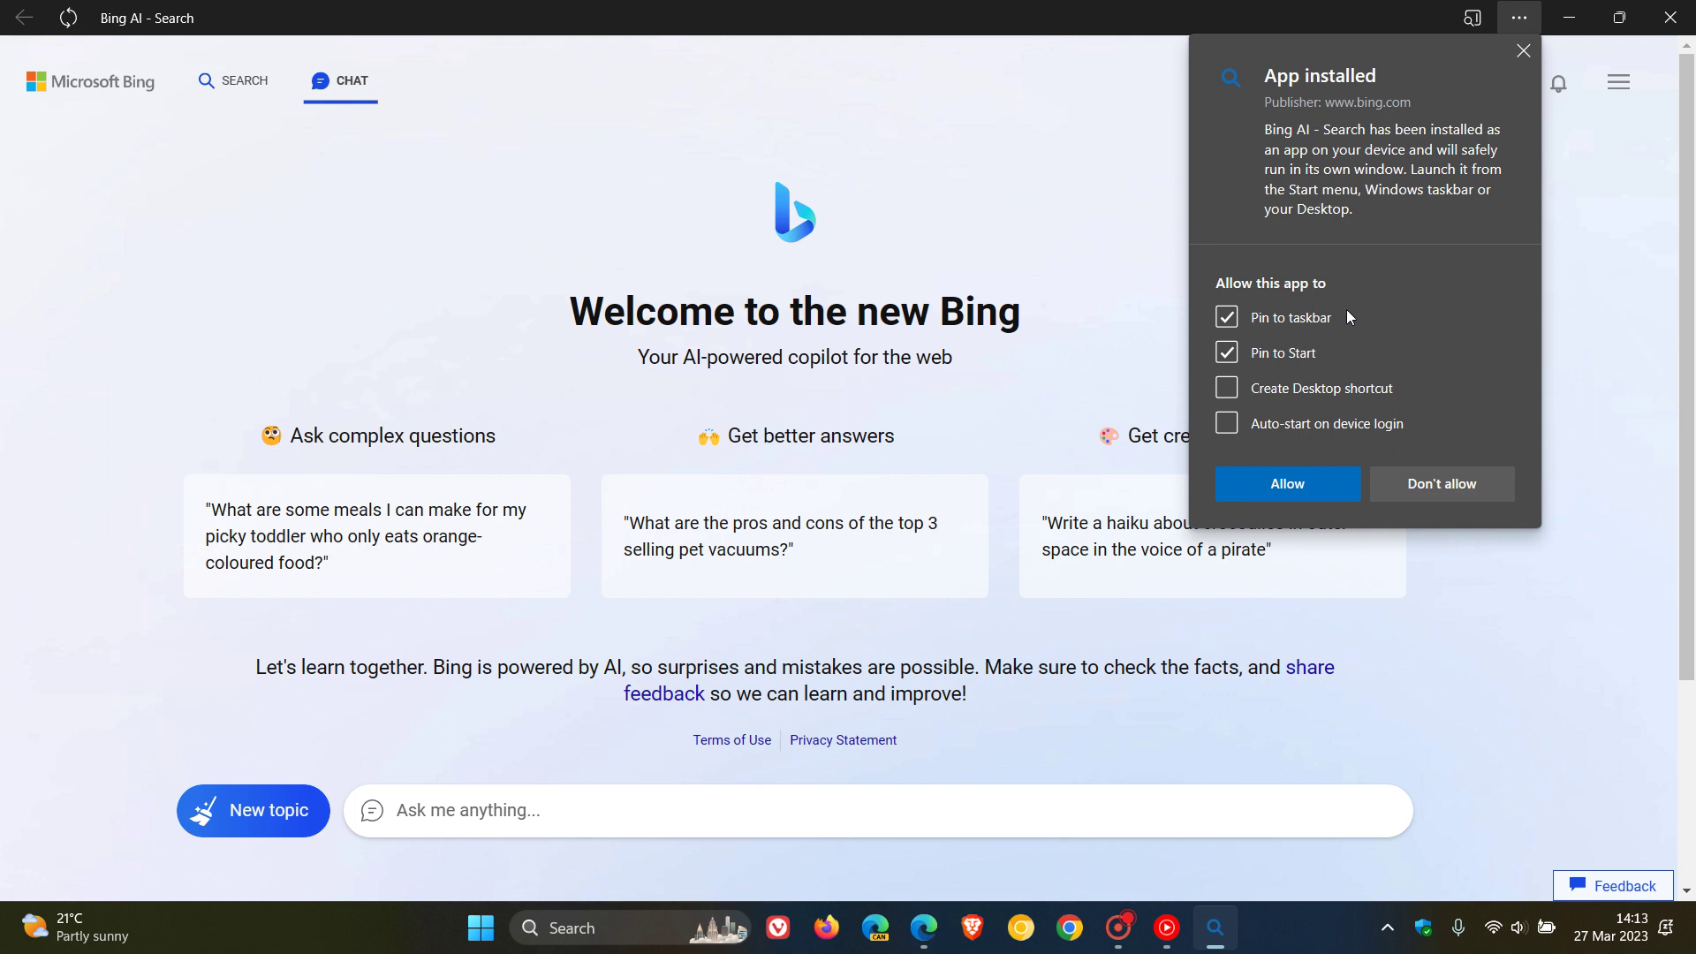
Allow pinning Bing AI - Search to the taskbar and Start, then close it and minimize Edge.
left_click(1313, 491)
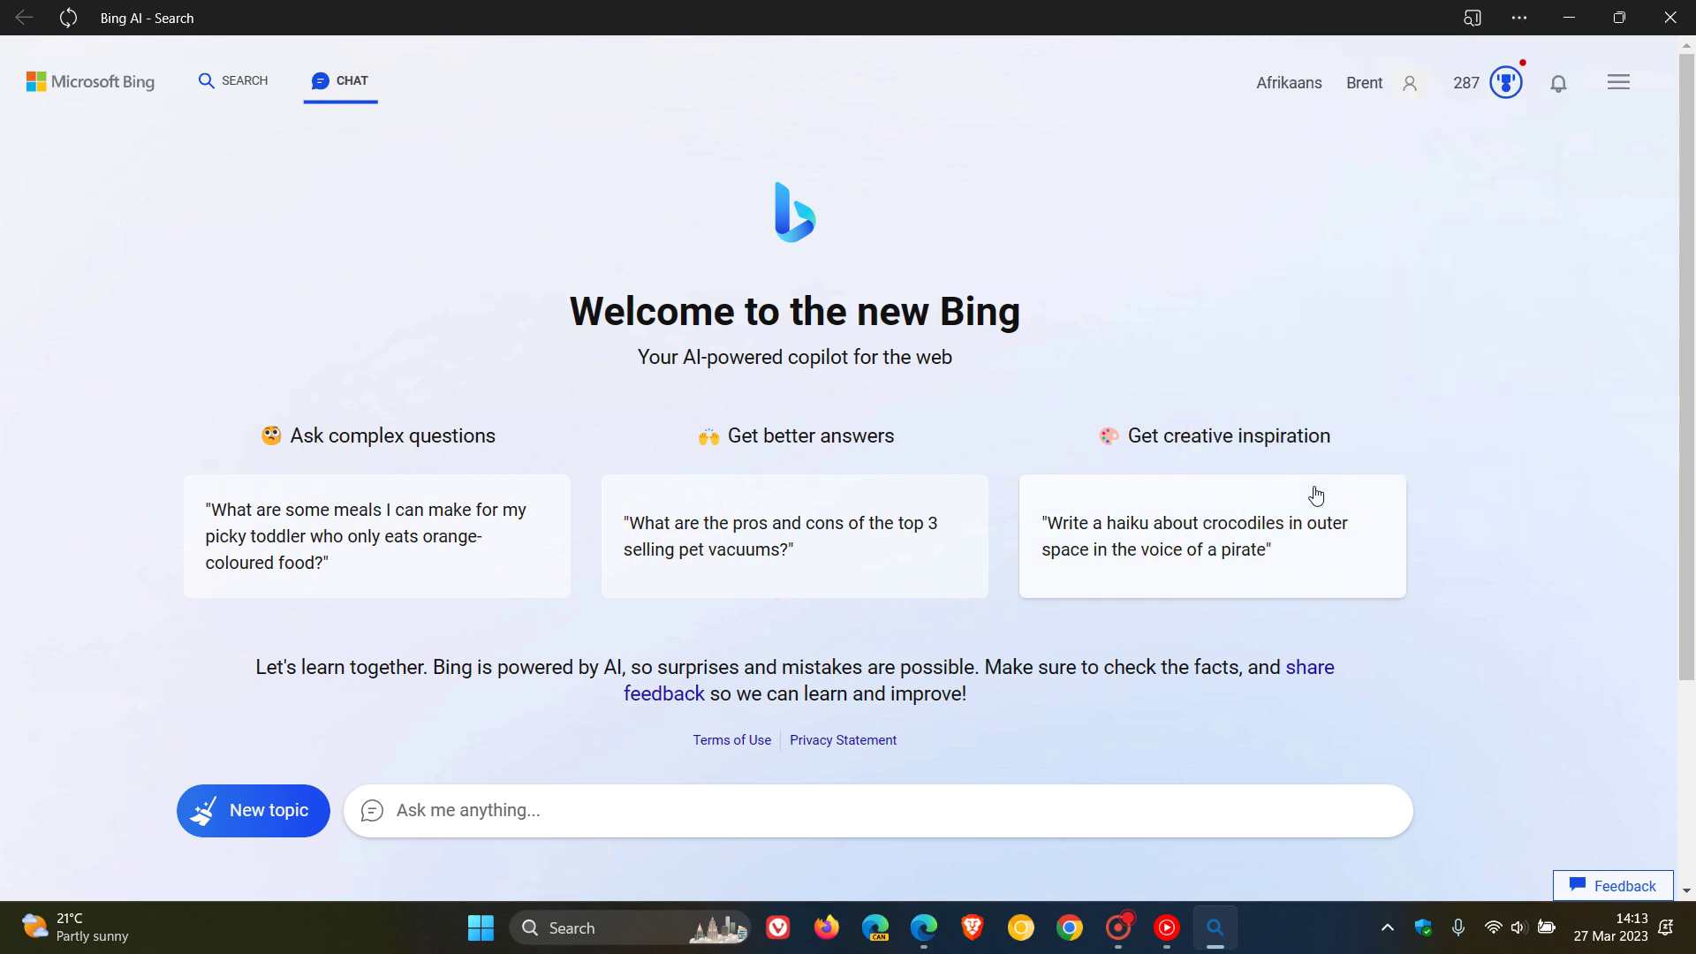
left_click(1672, 17)
left_click(1572, 18)
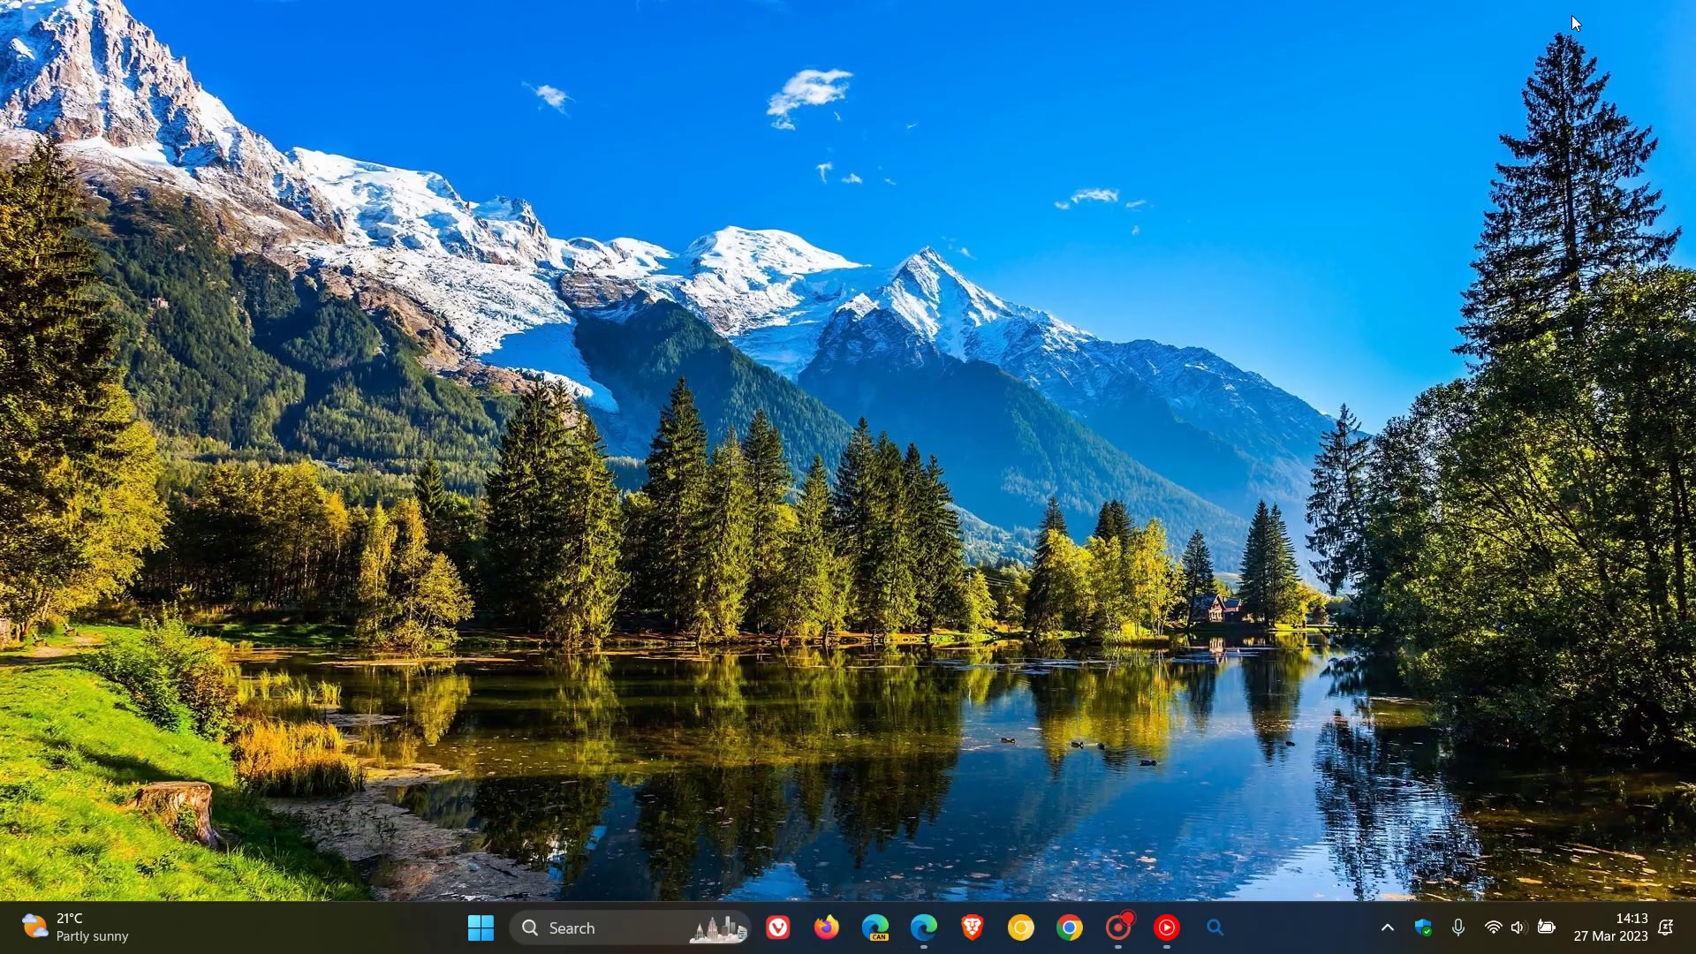
Launch Bing AI - Search from its taskbar pin and its Start pin, minimizing it each time.
left_click(1216, 930)
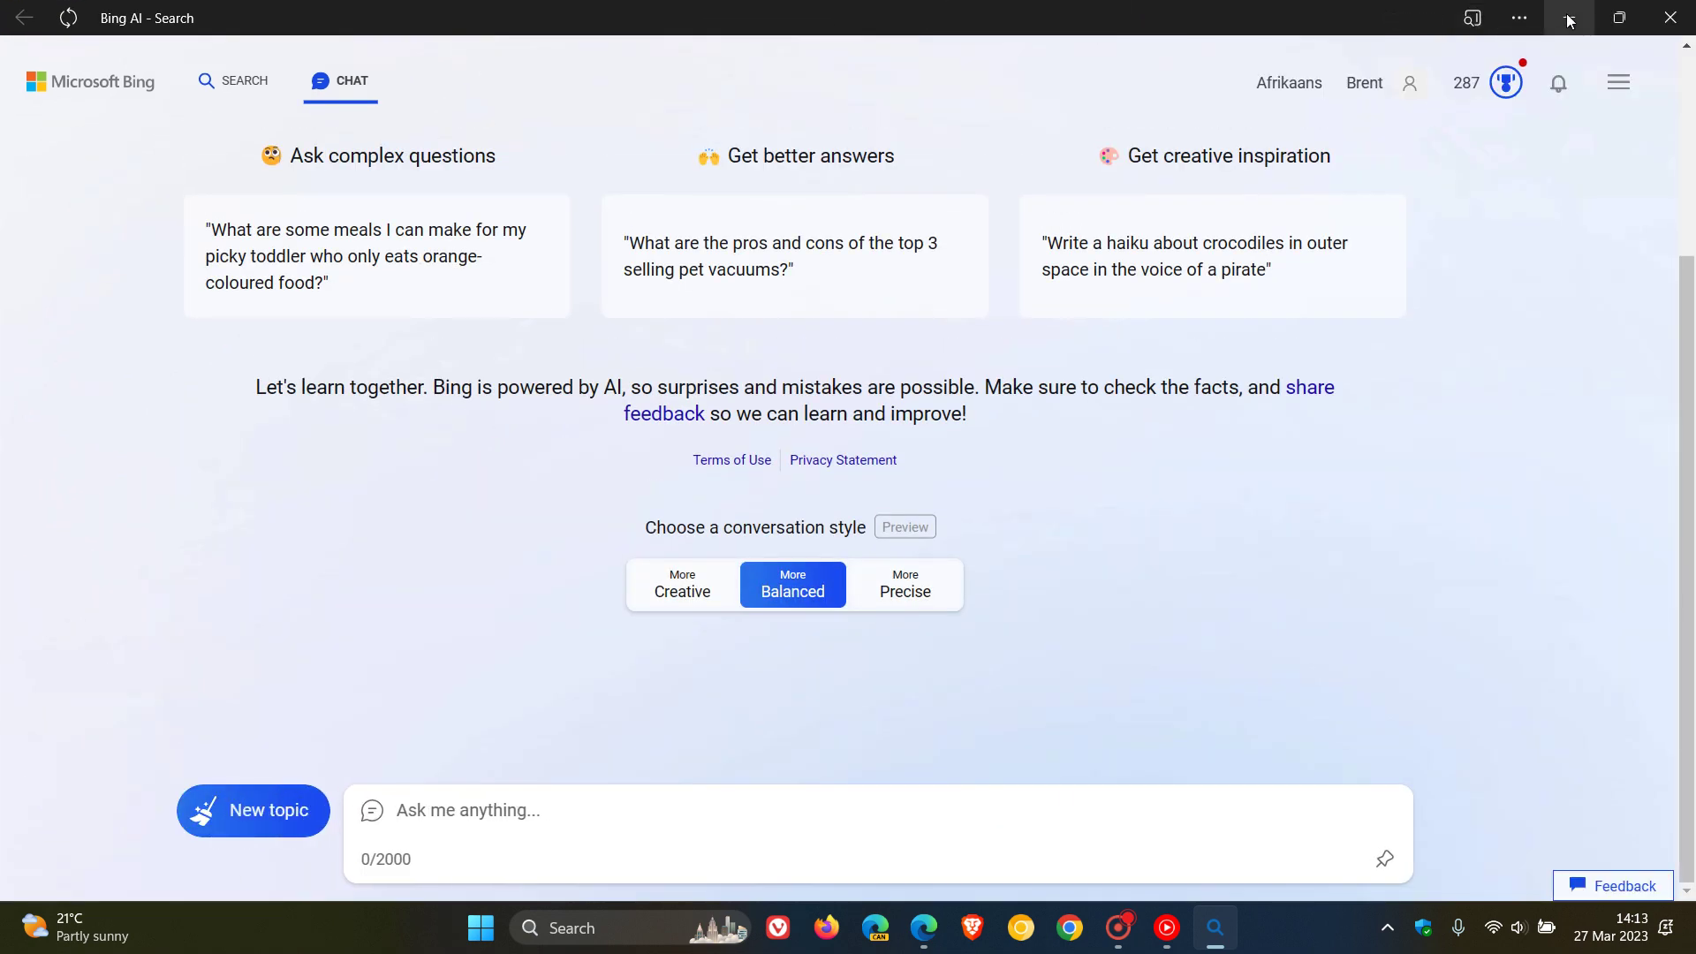
scroll(1532, 369, "up", 3)
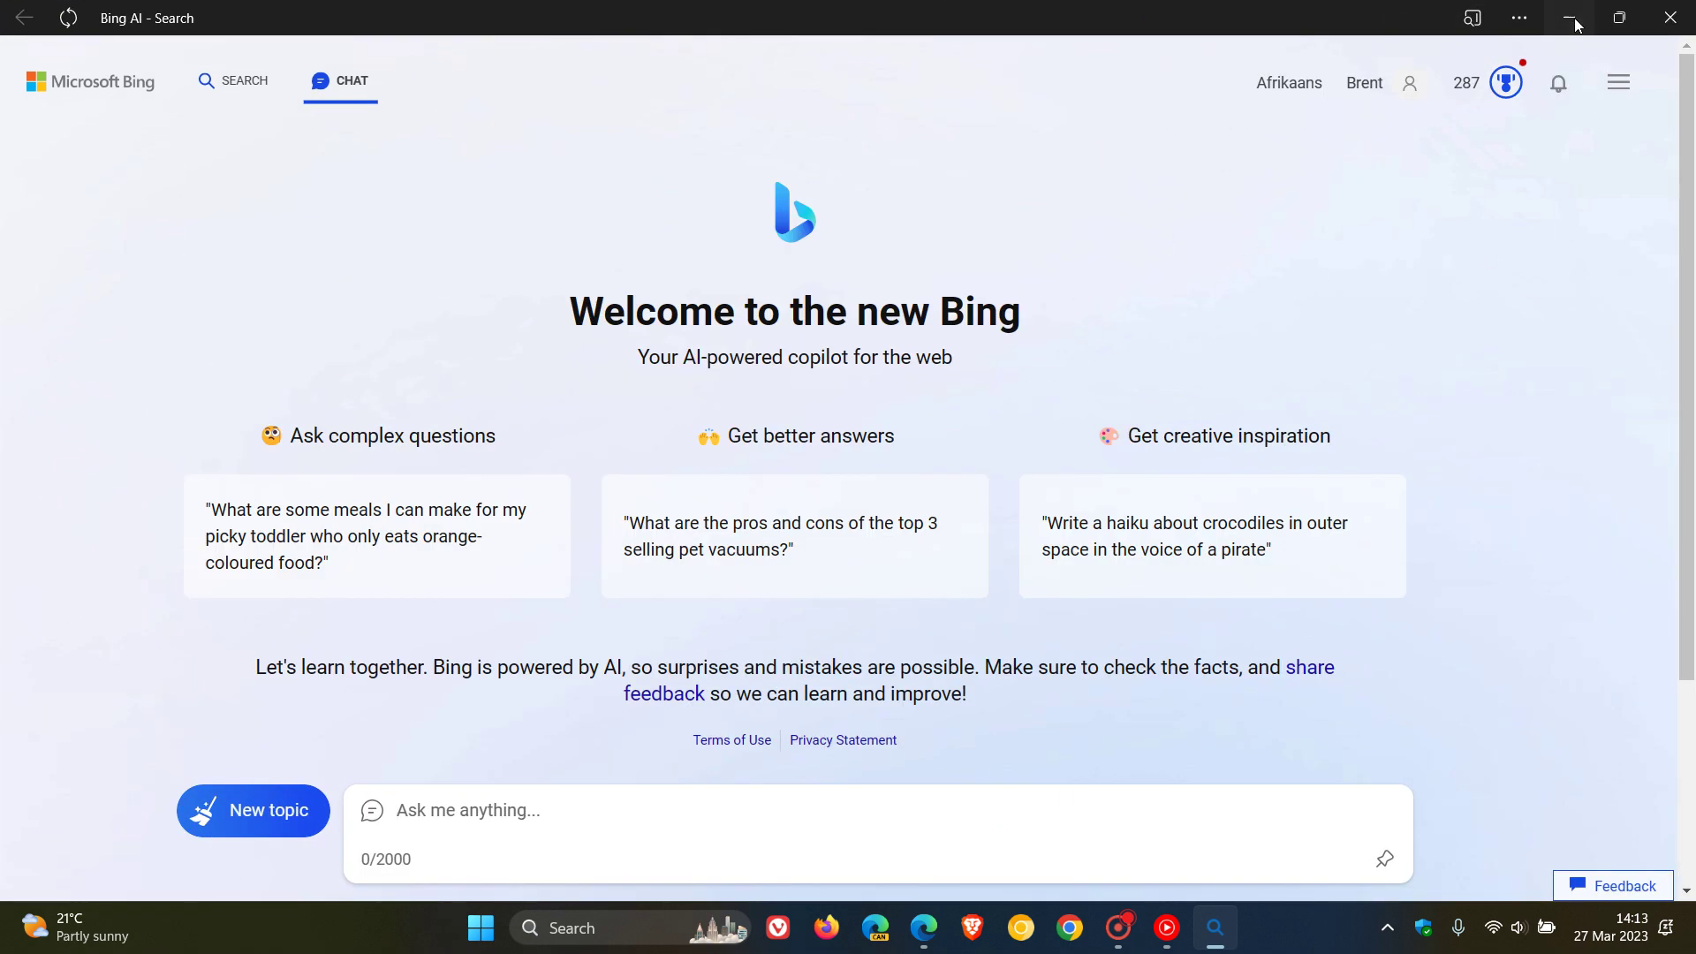
left_click(1215, 927)
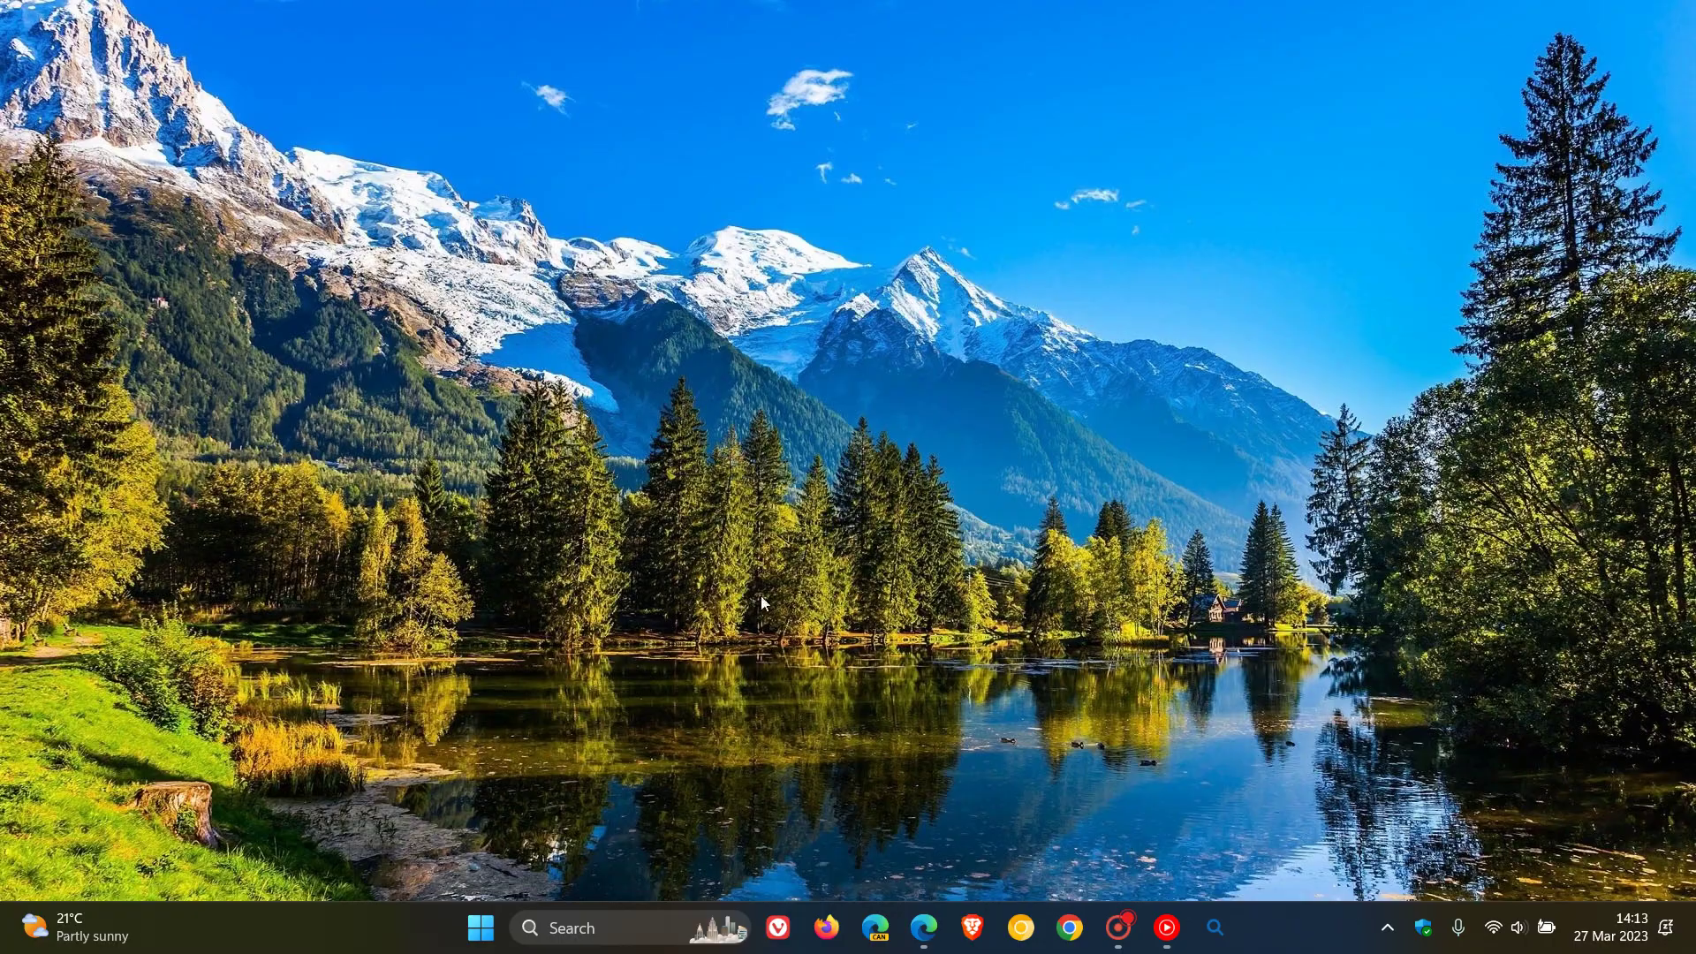
left_click(481, 927)
left_click(798, 385)
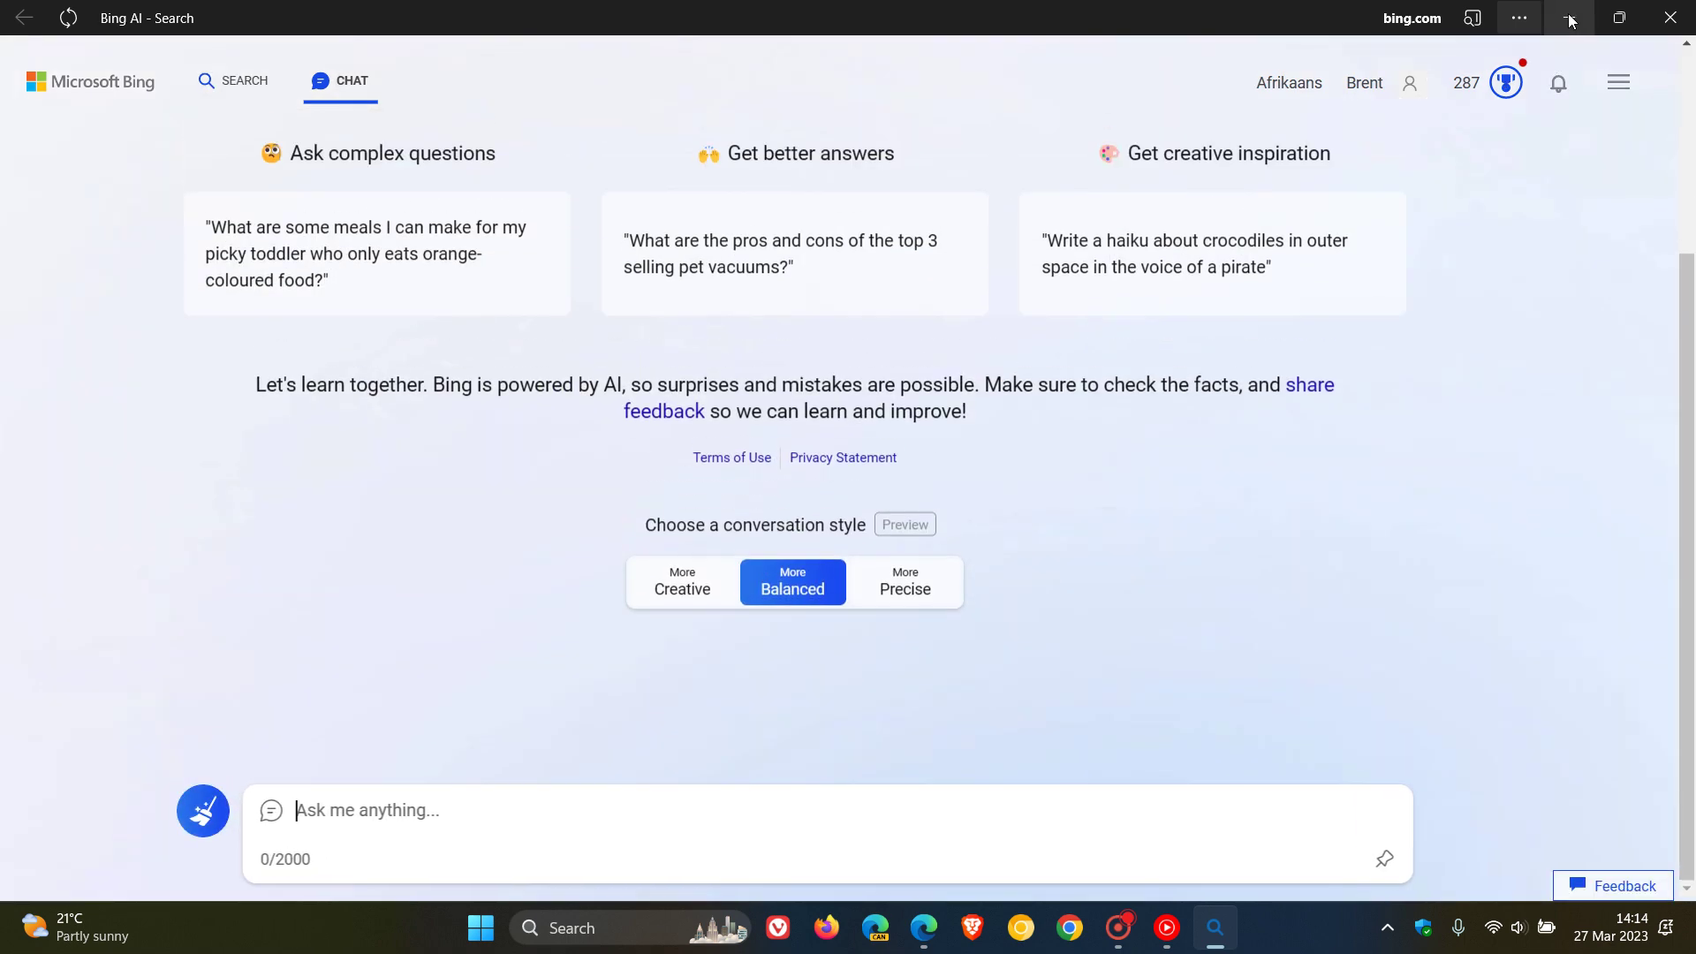
left_click(1570, 19)
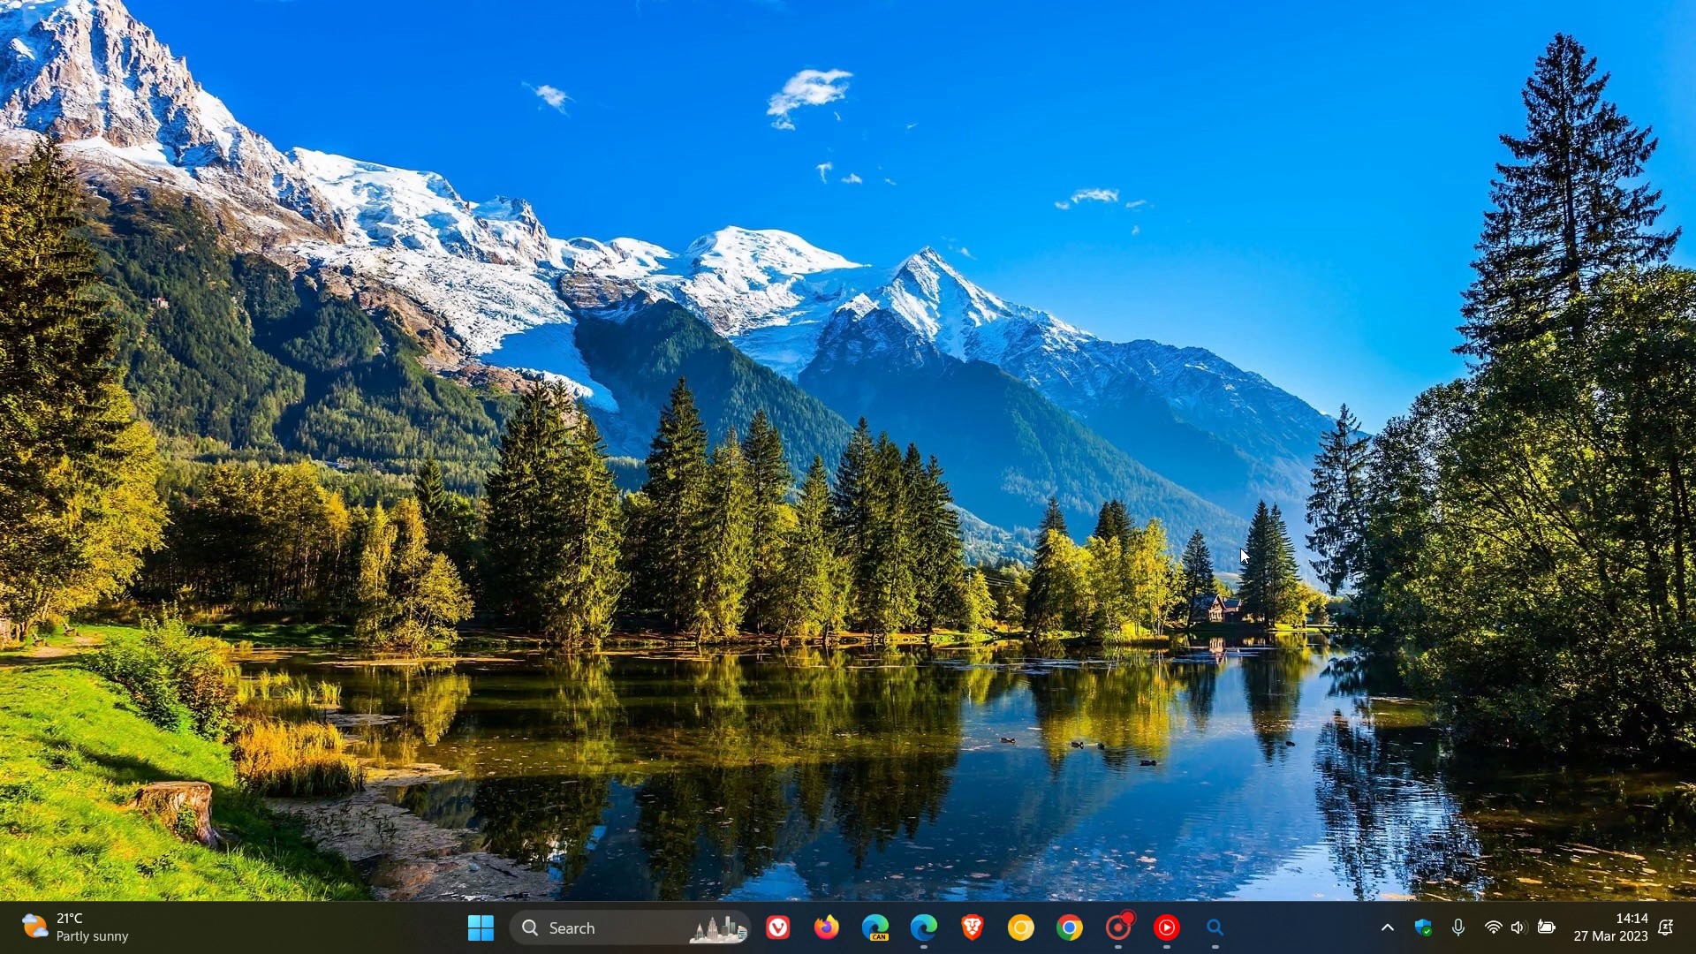
left_click(480, 928)
In Settings > Apps > Installed apps, view Bing AI - Search's uninstall options, then dismiss them.
left_click(1078, 852)
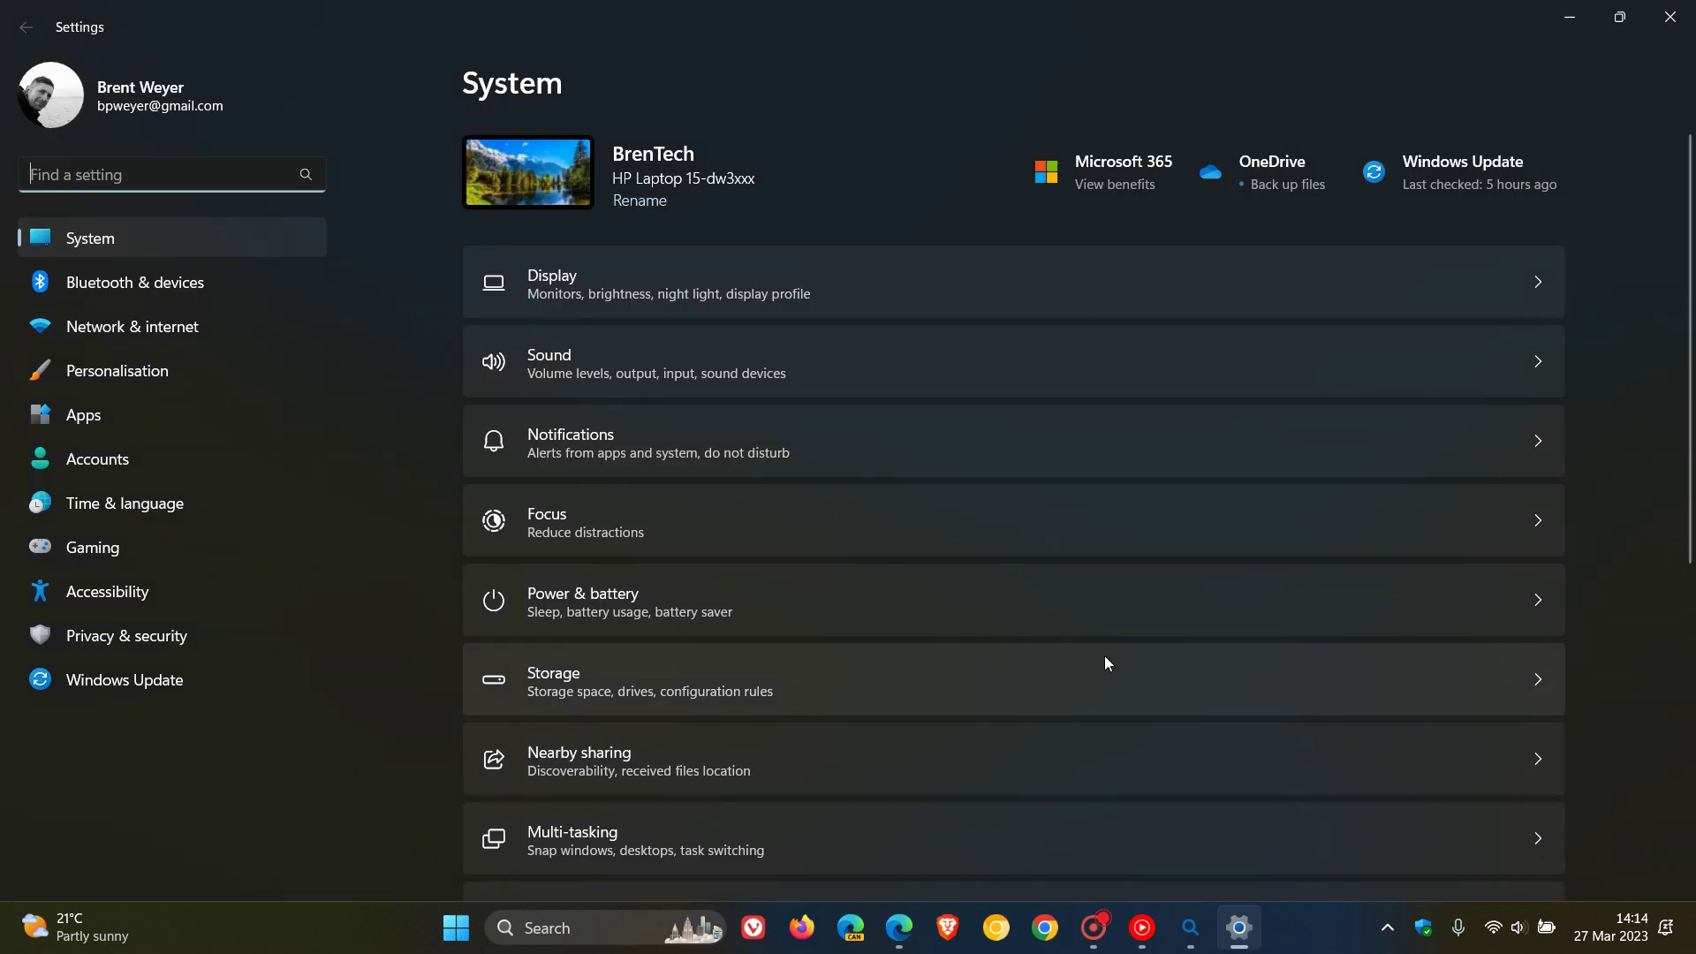
left_click(182, 427)
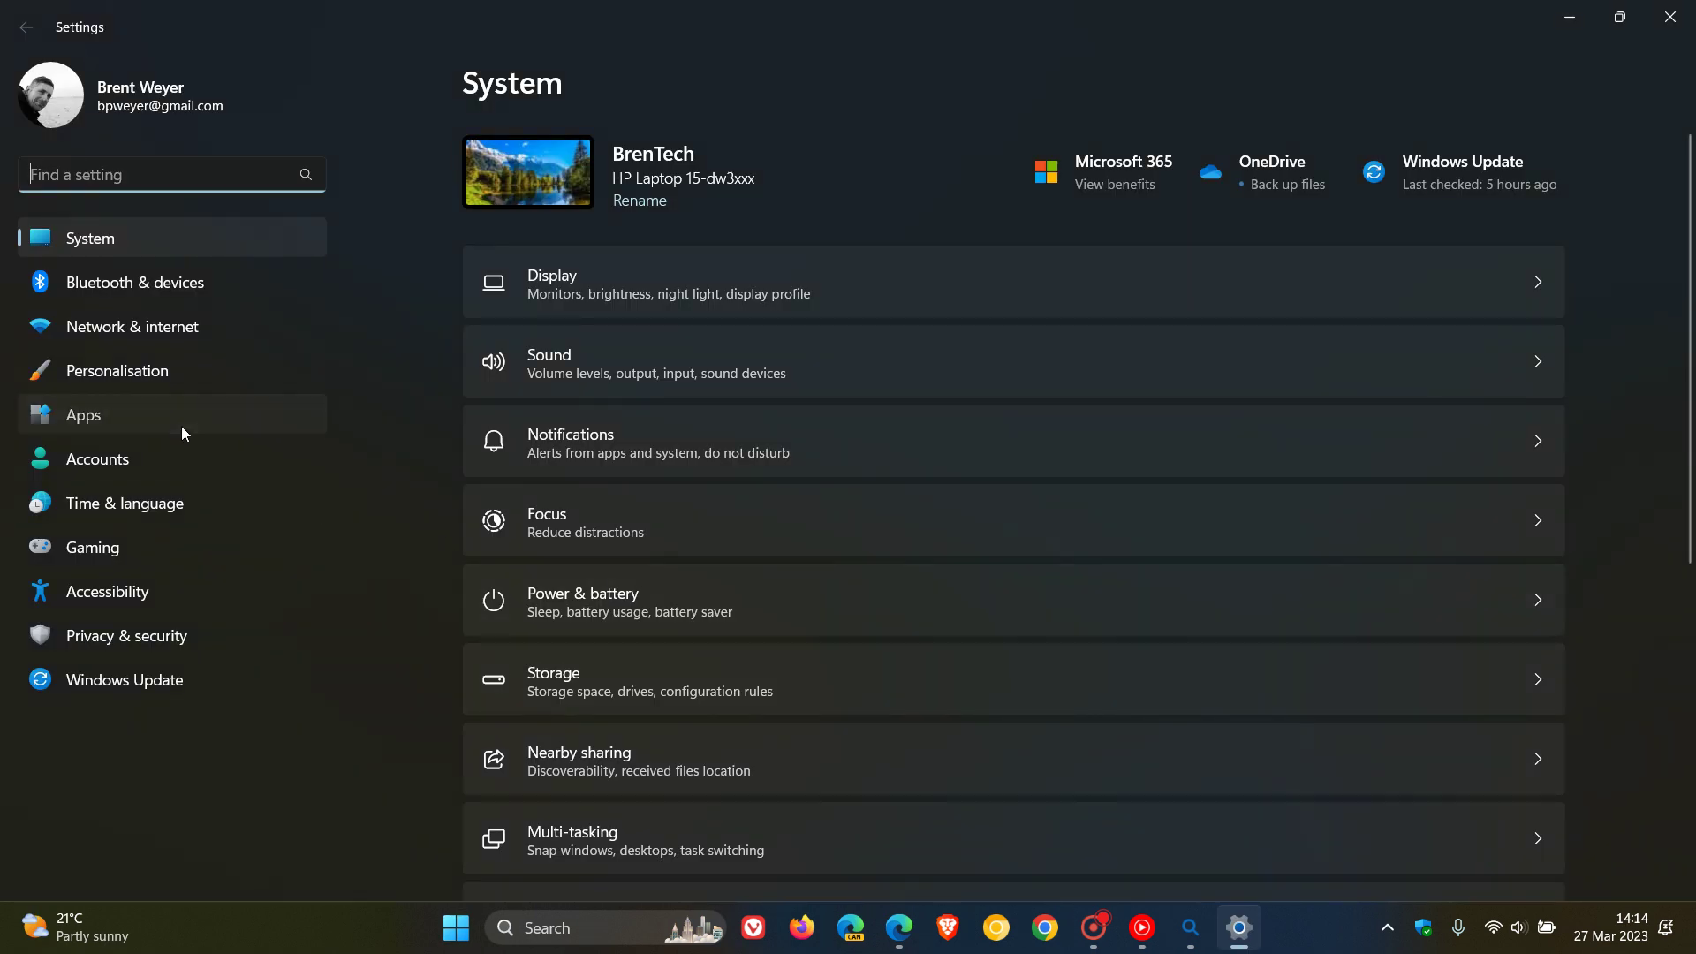
left_click(1181, 195)
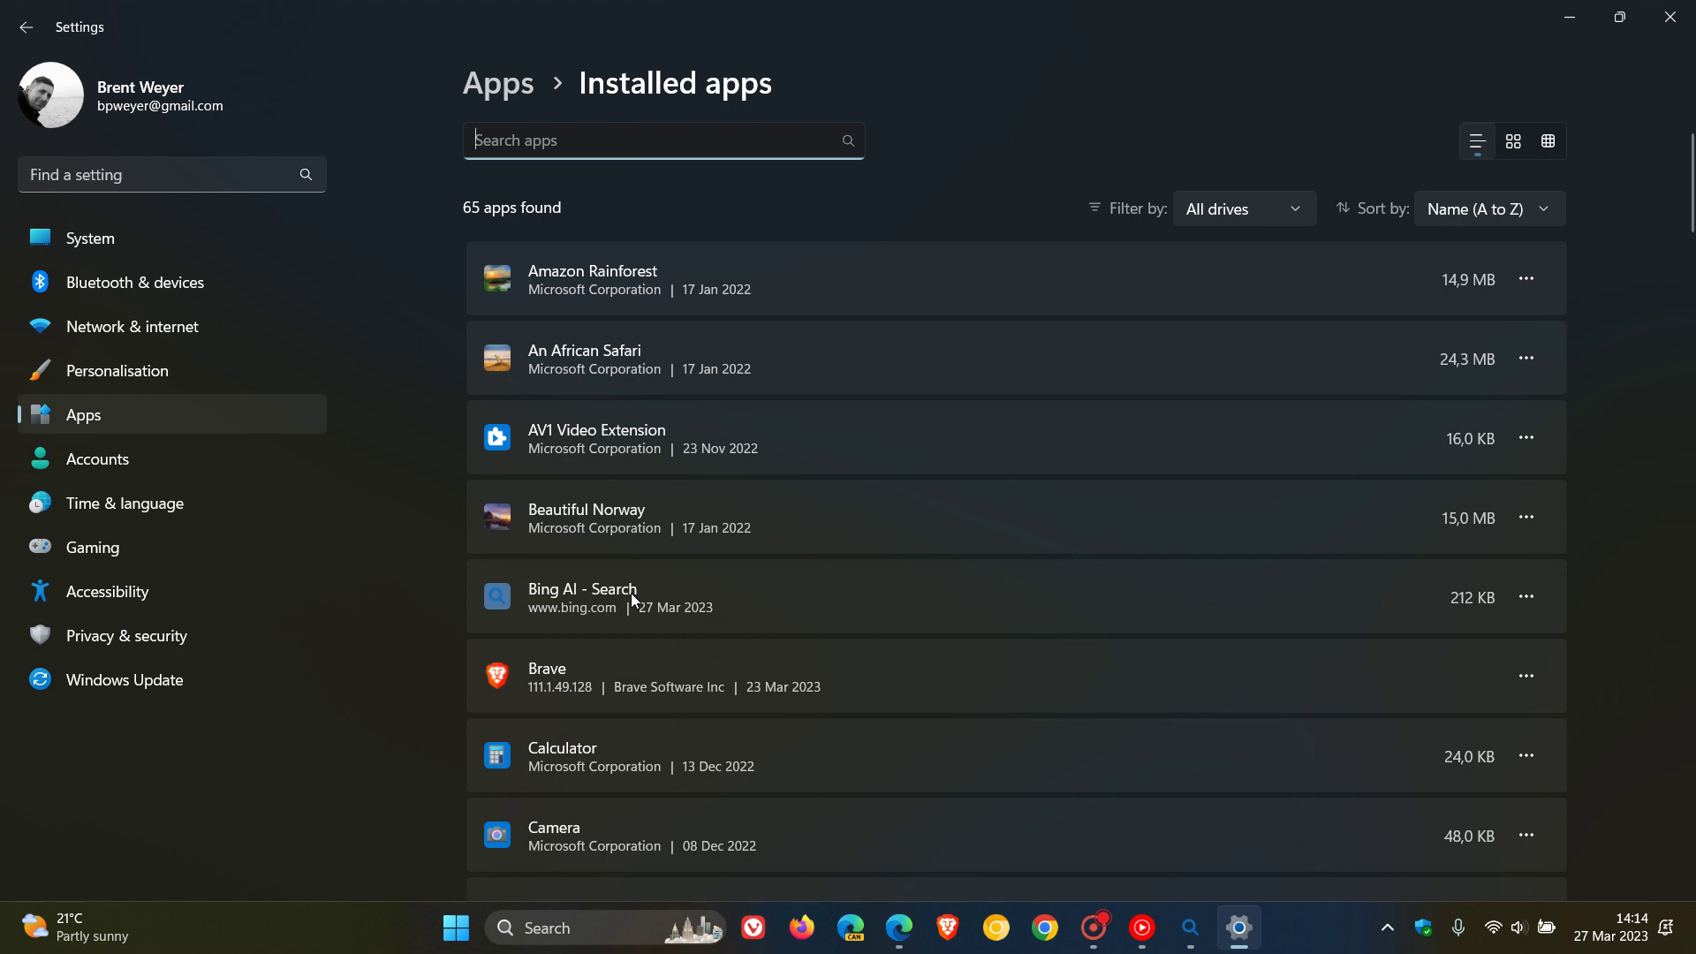
left_click(1526, 597)
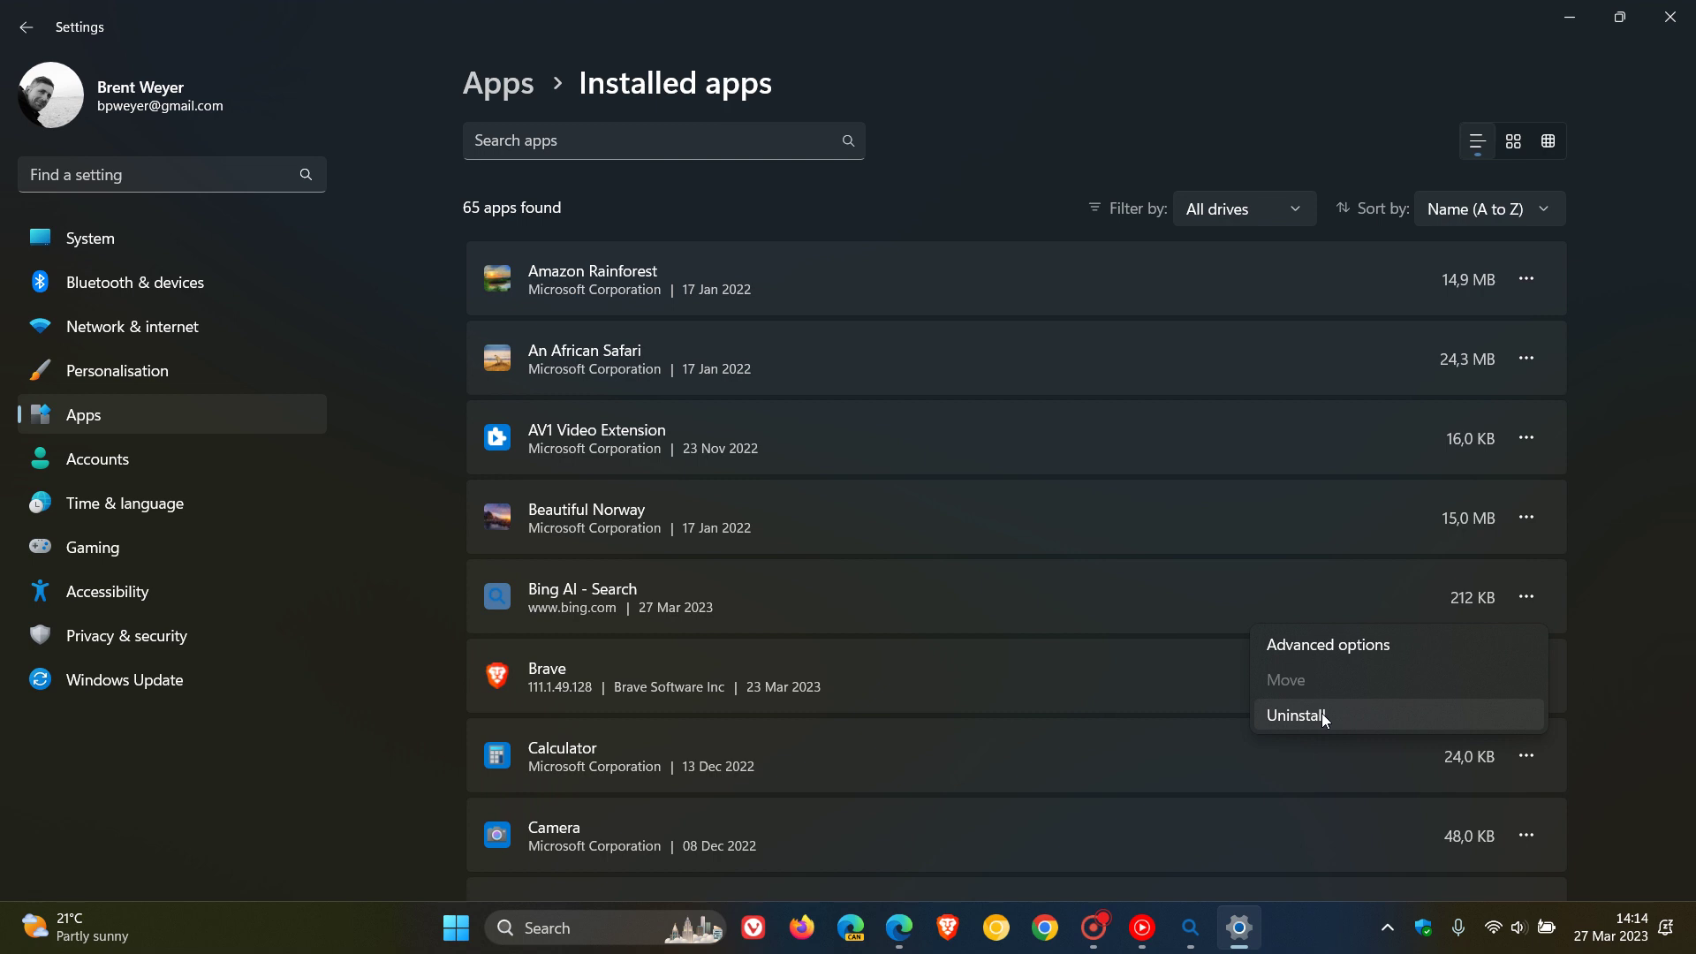
left_click(1641, 562)
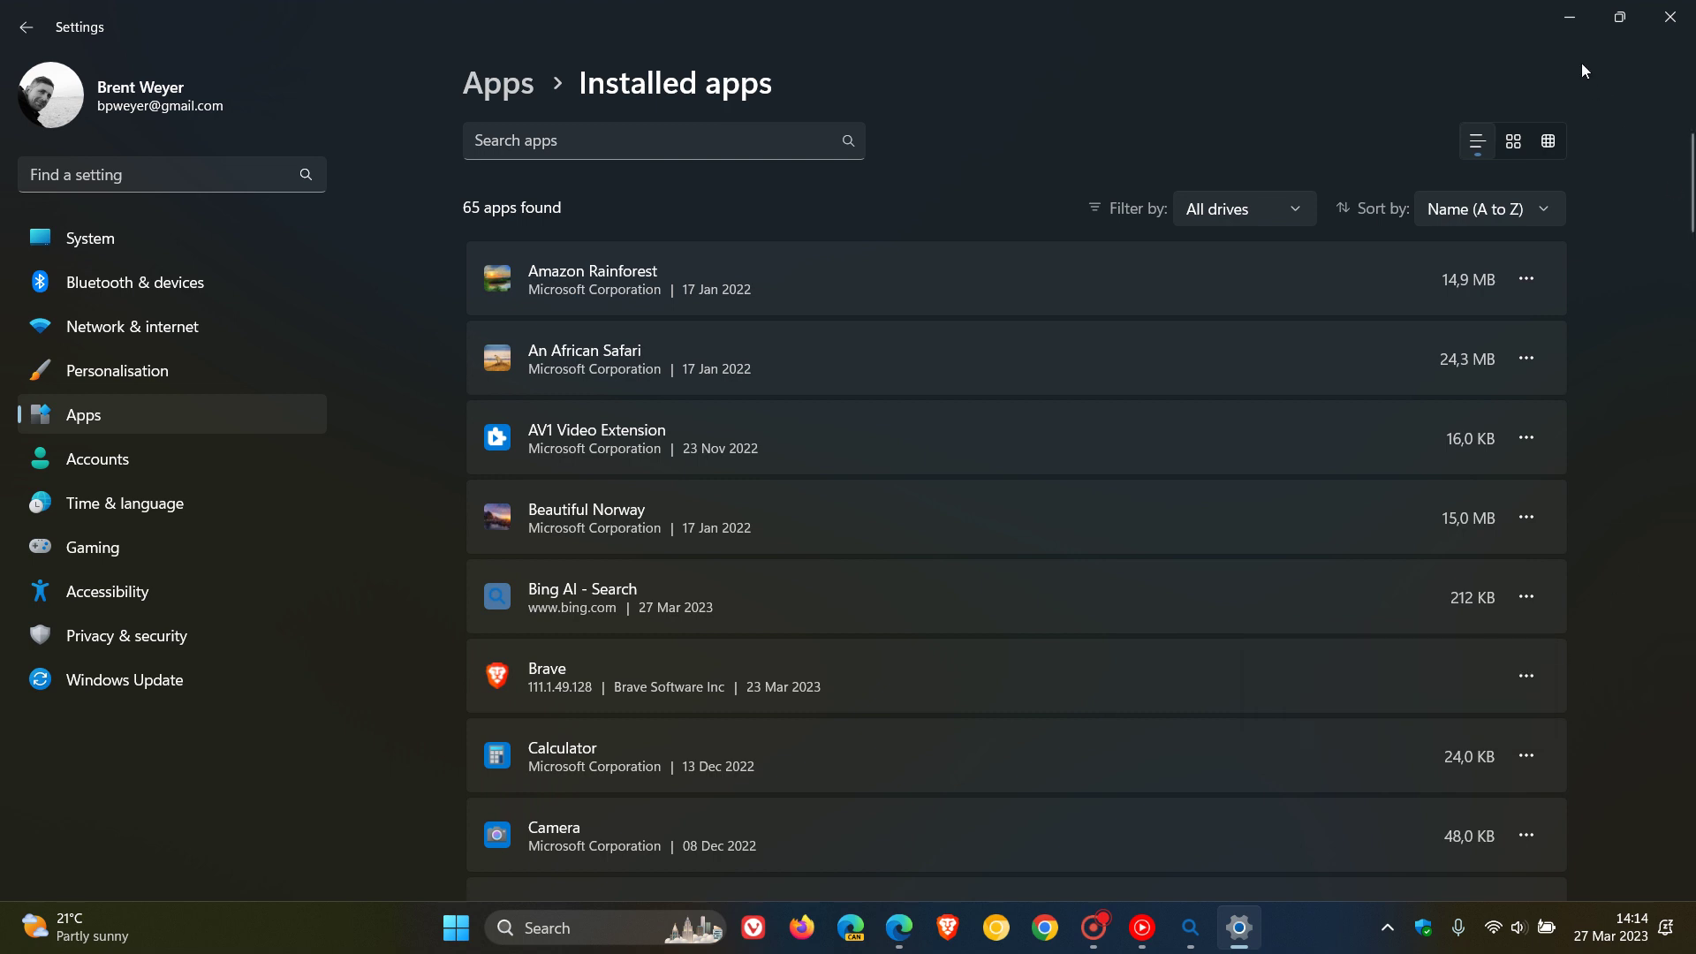
Restore Edge, view Bing AI - Search's uninstall options on its Apps page, then minimize Edge.
left_click(1569, 17)
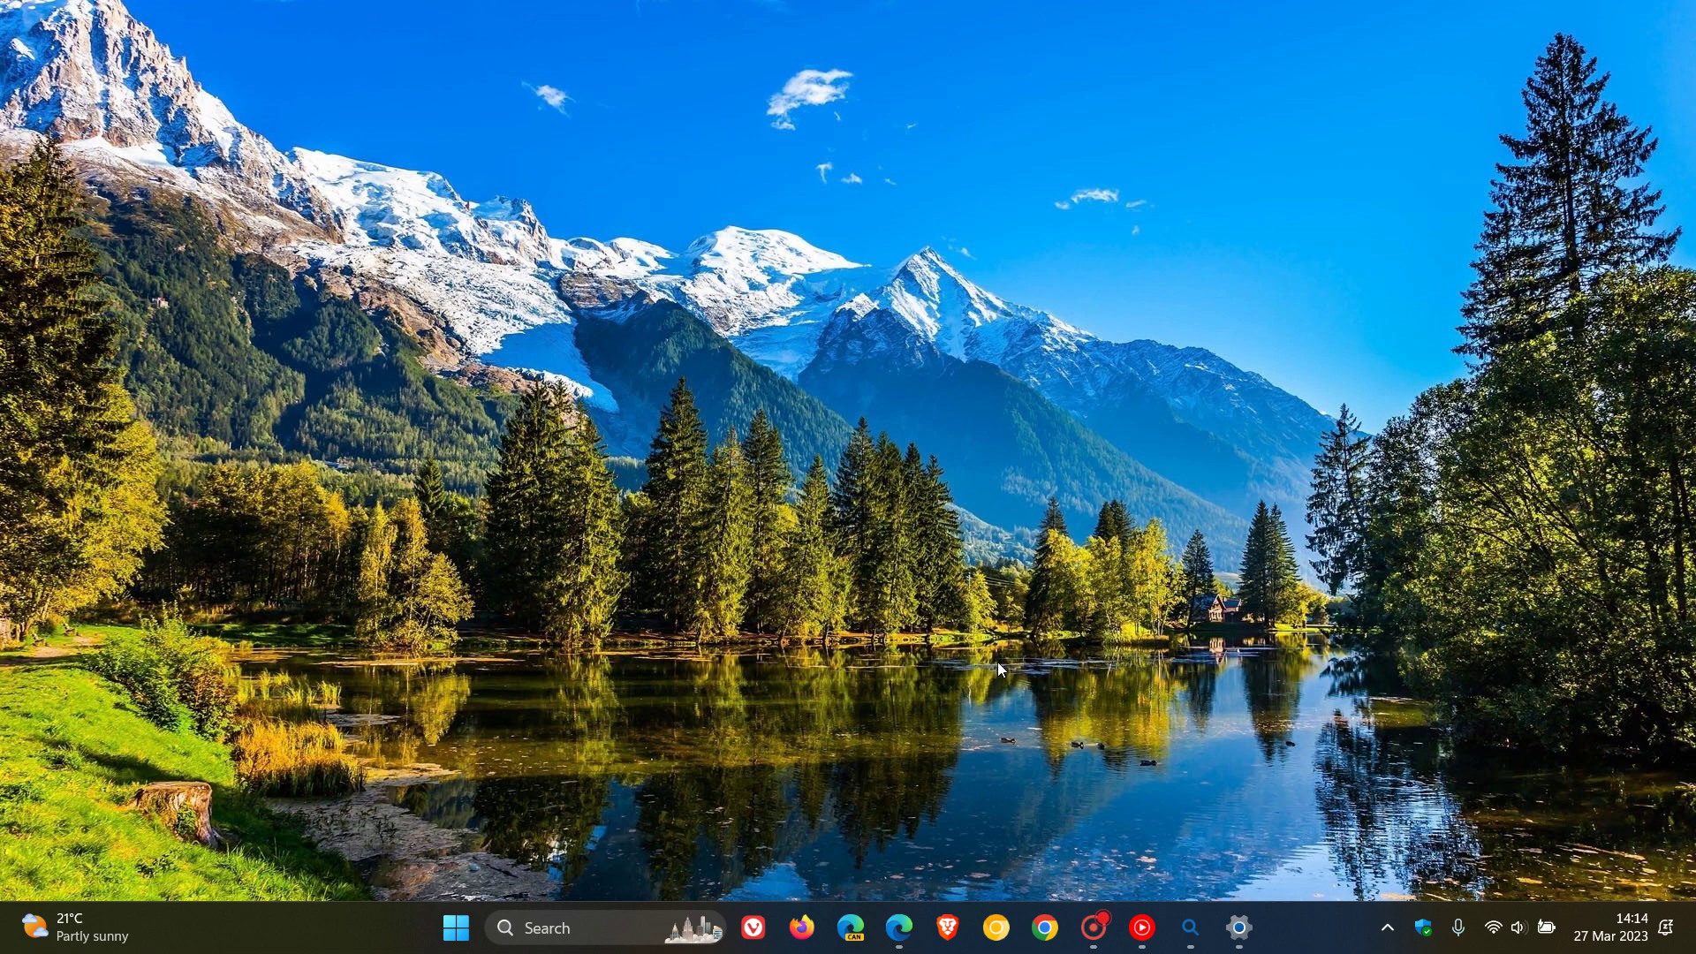
left_click(899, 928)
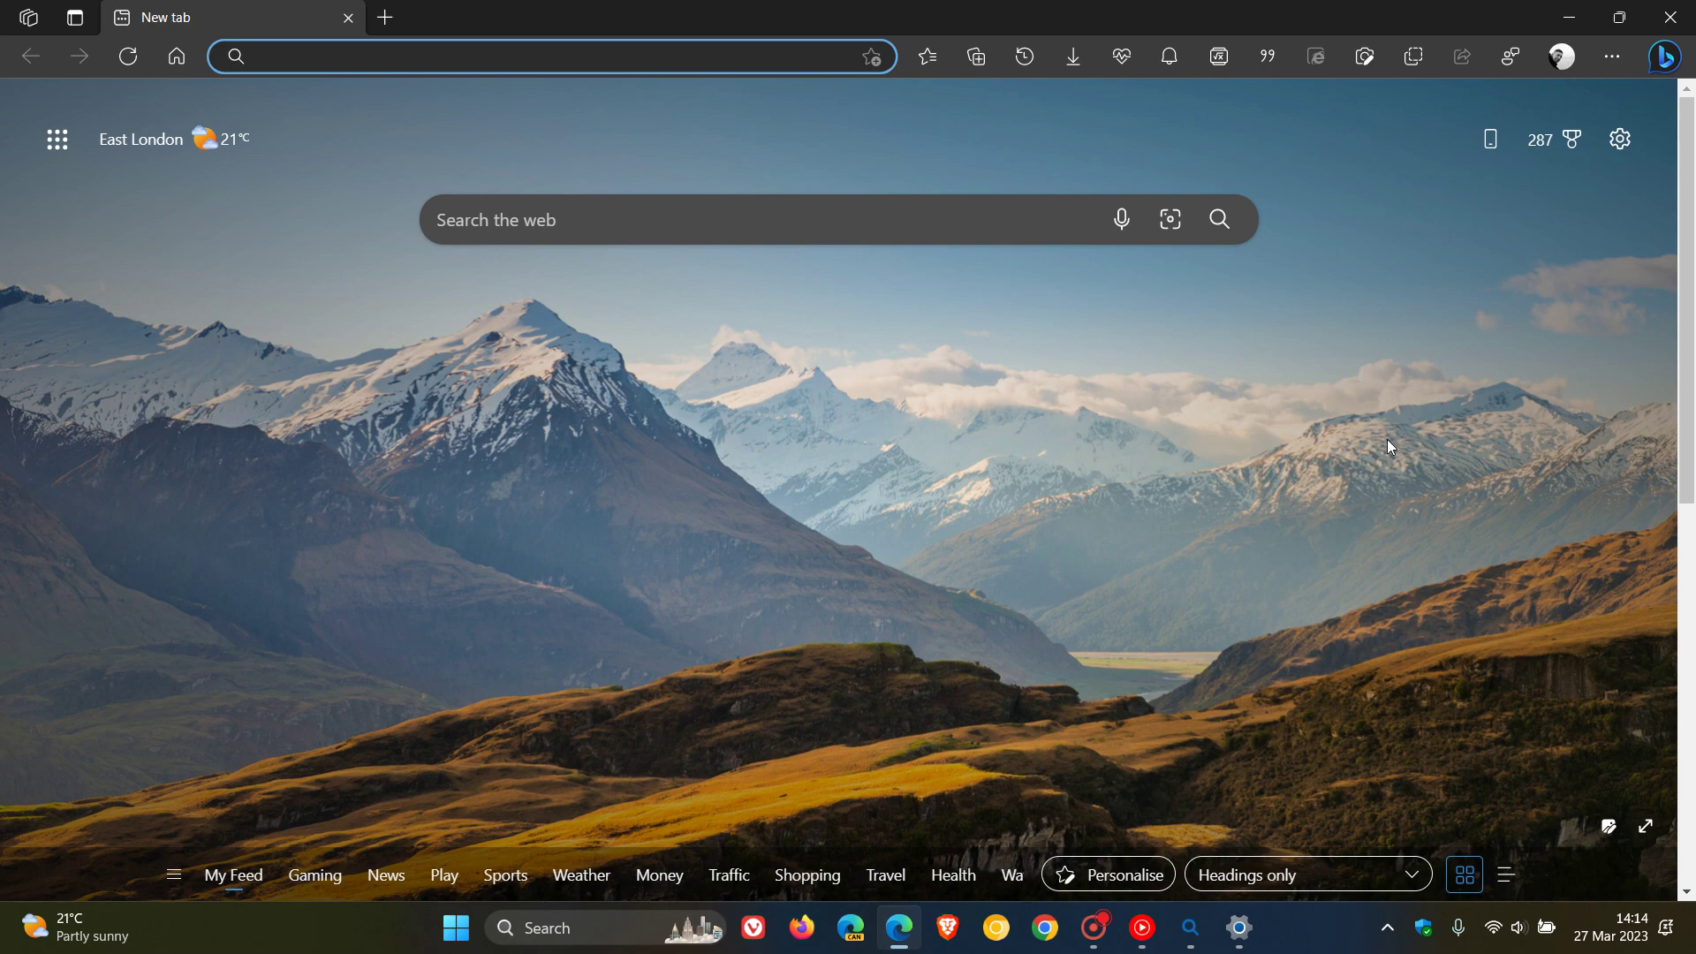
left_click(1616, 59)
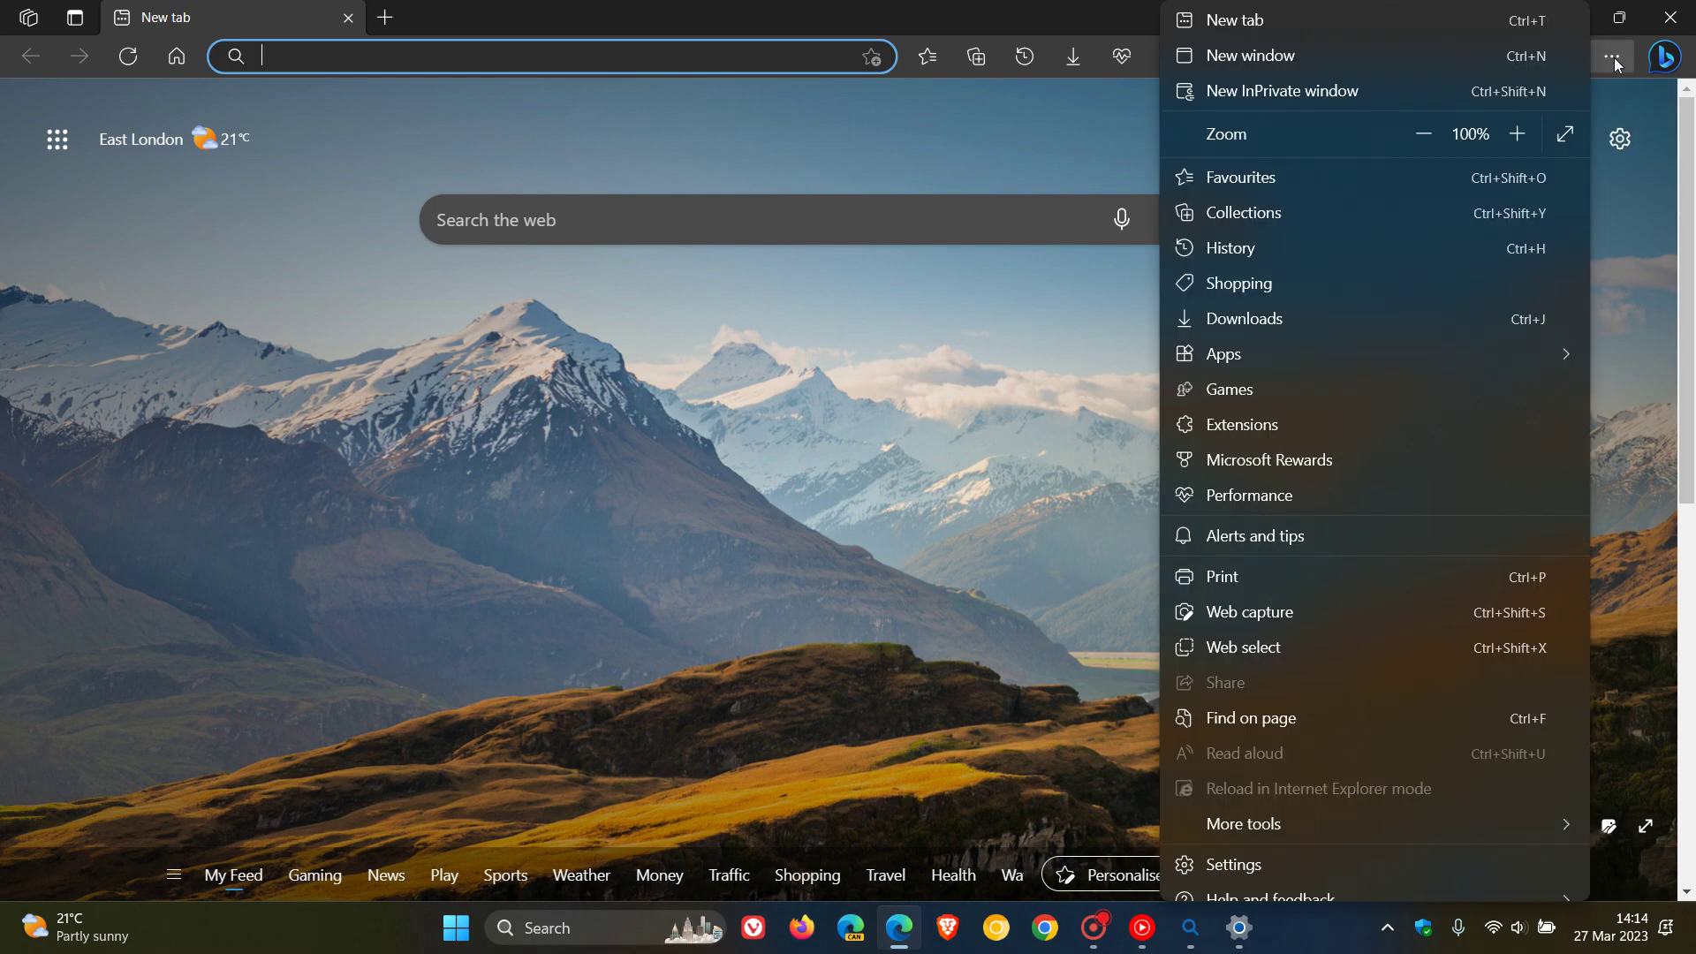
mouse_move(1355, 346)
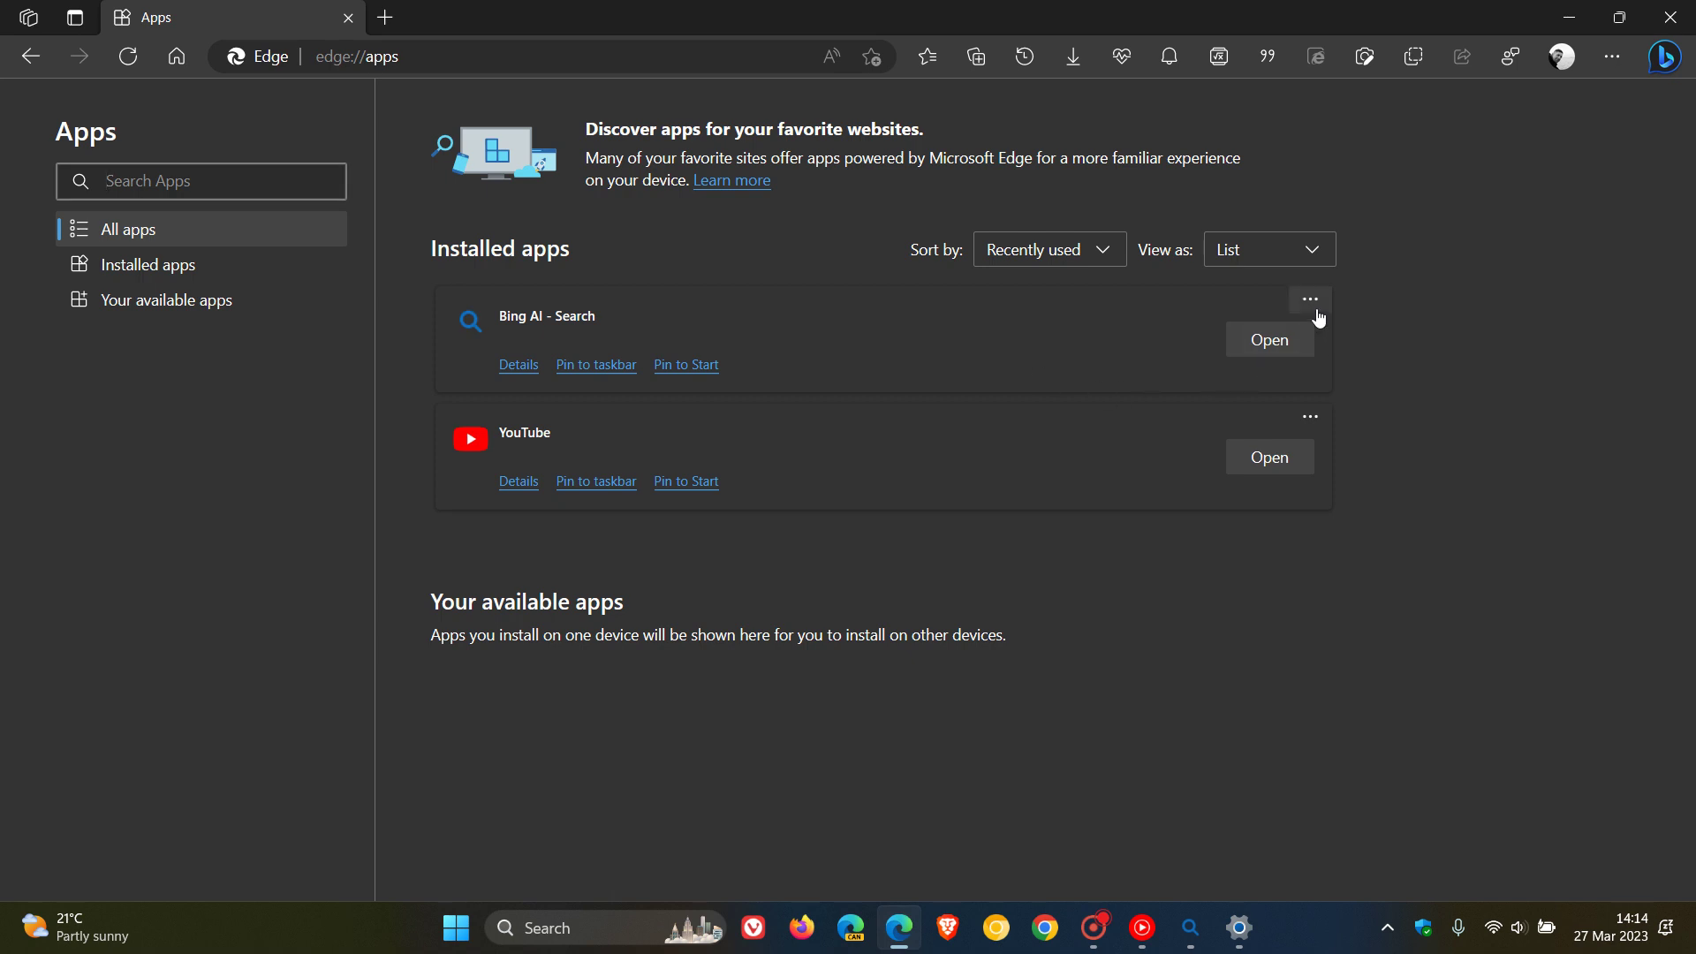
left_click(1312, 301)
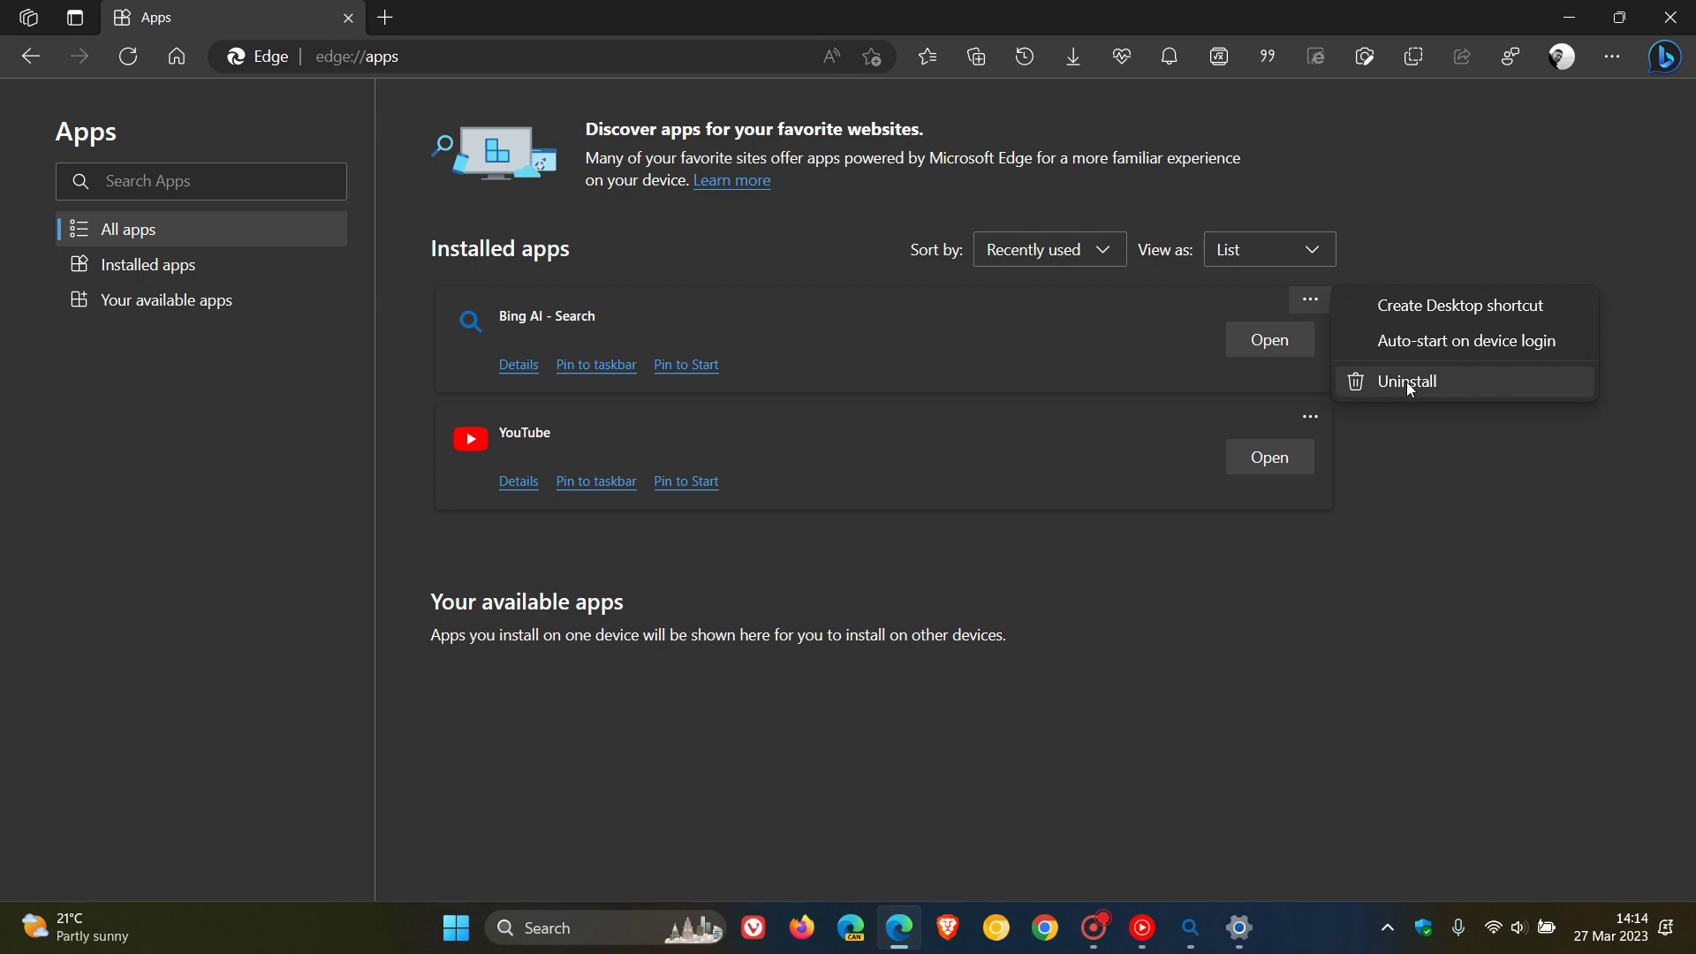
left_click(1484, 635)
left_click(1569, 17)
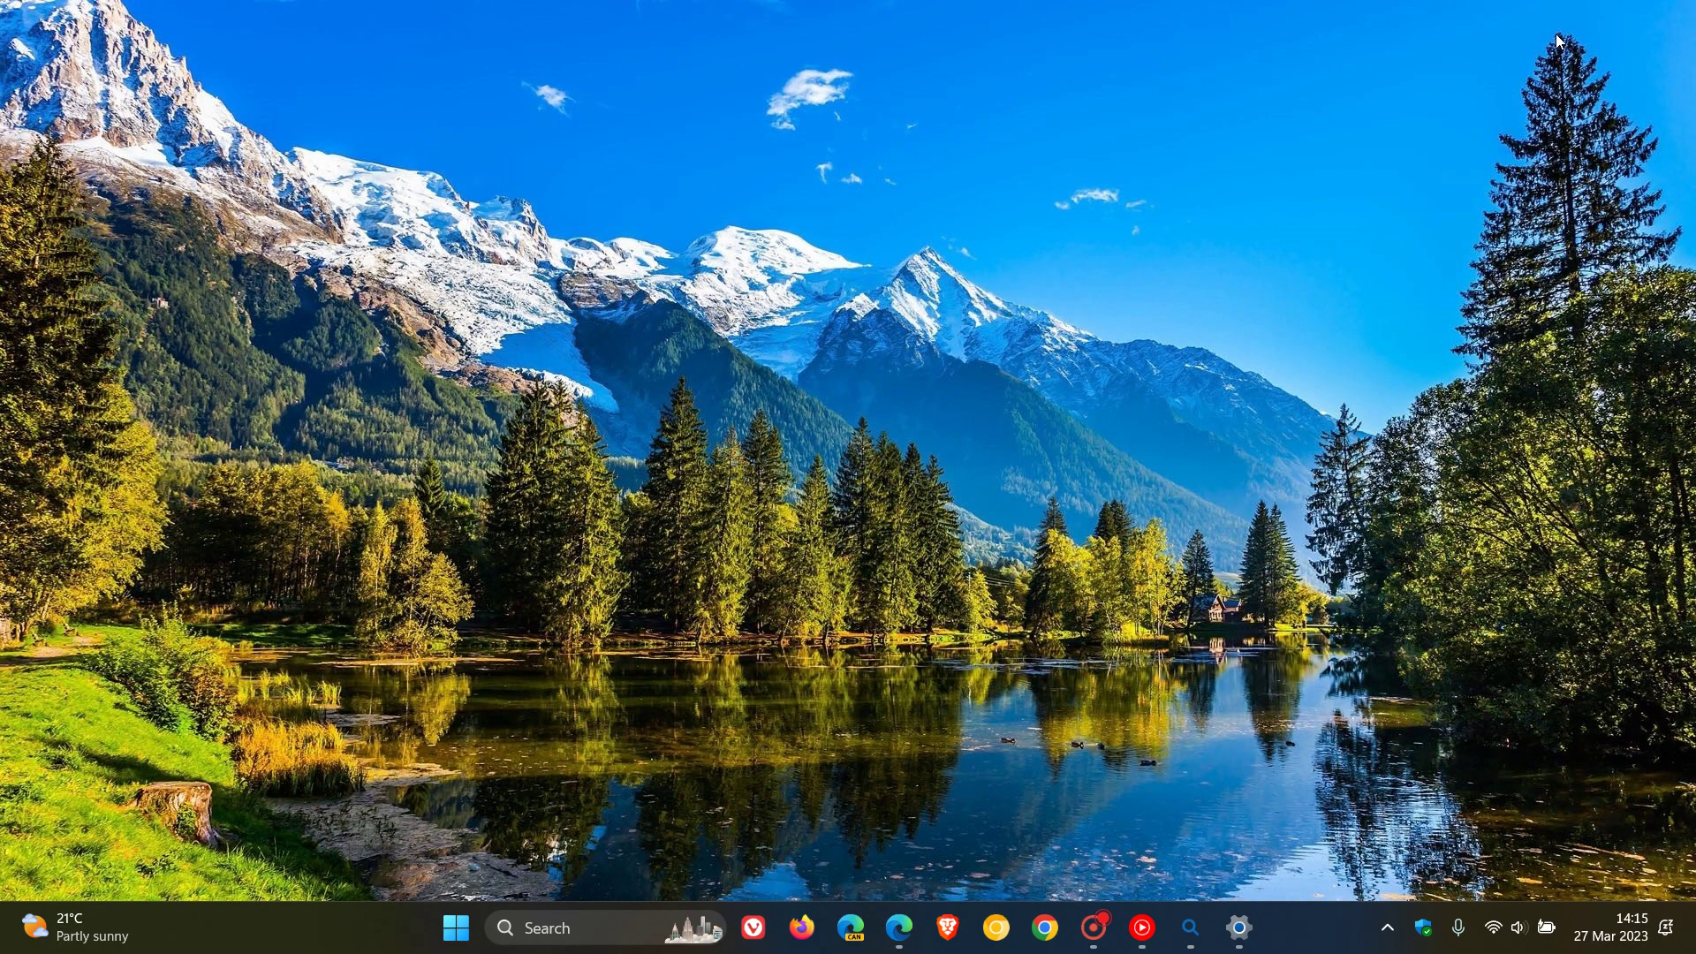
left_click(1191, 927)
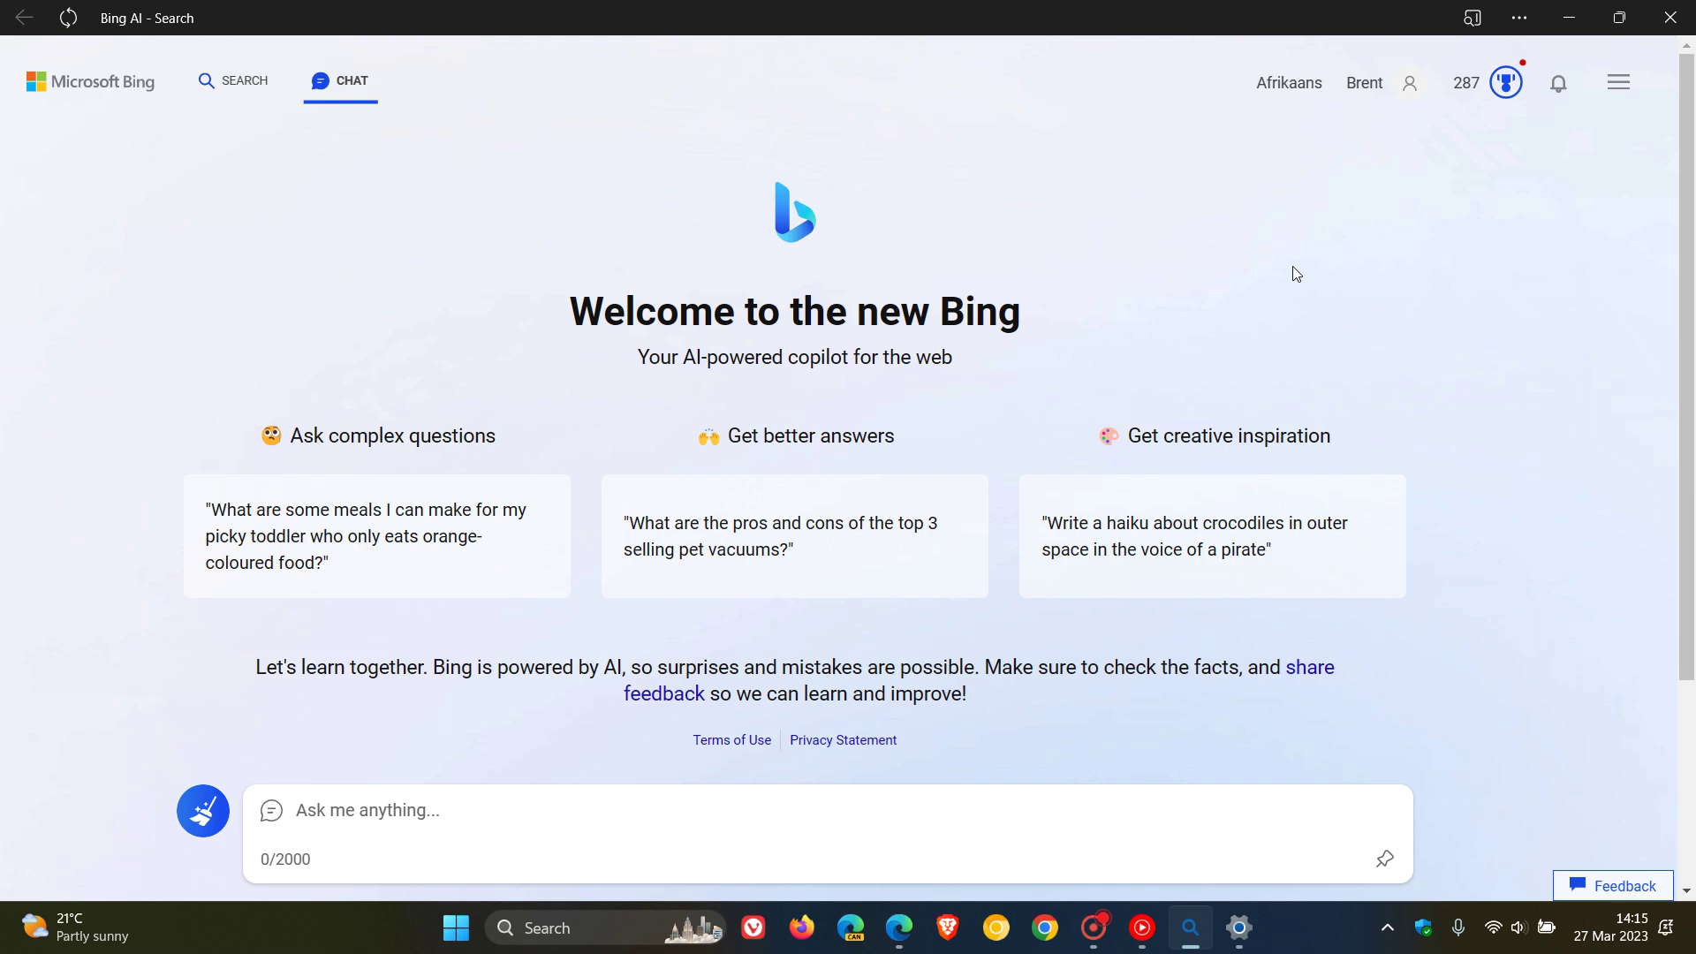
left_click(1565, 17)
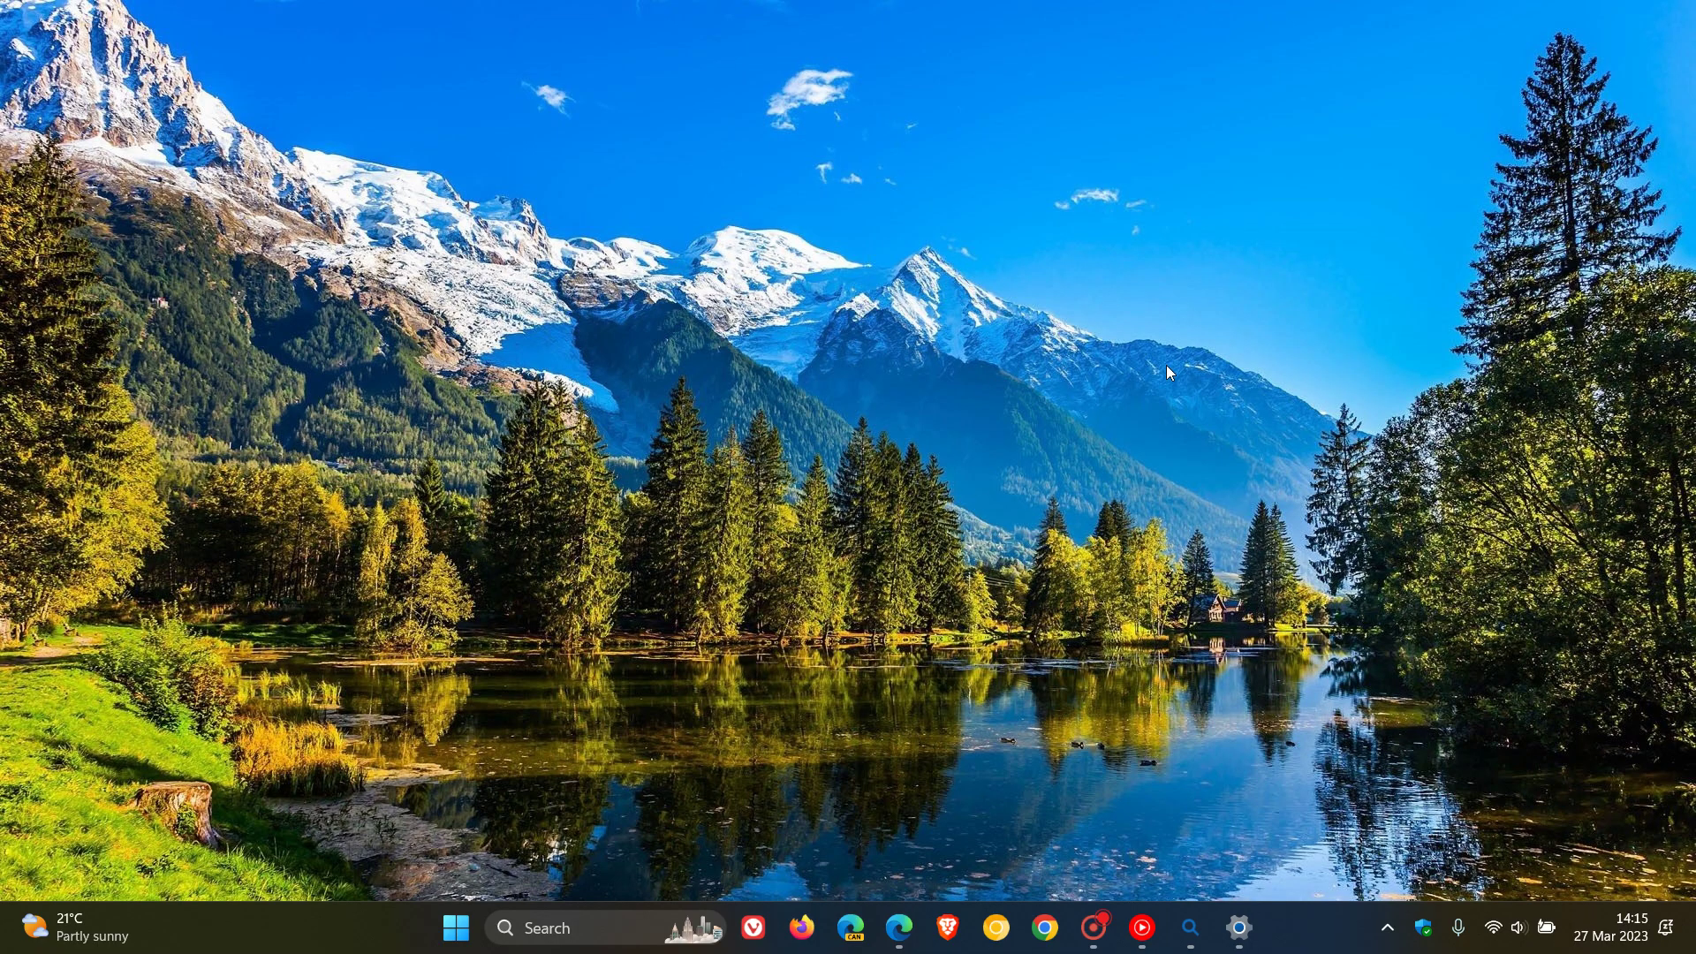